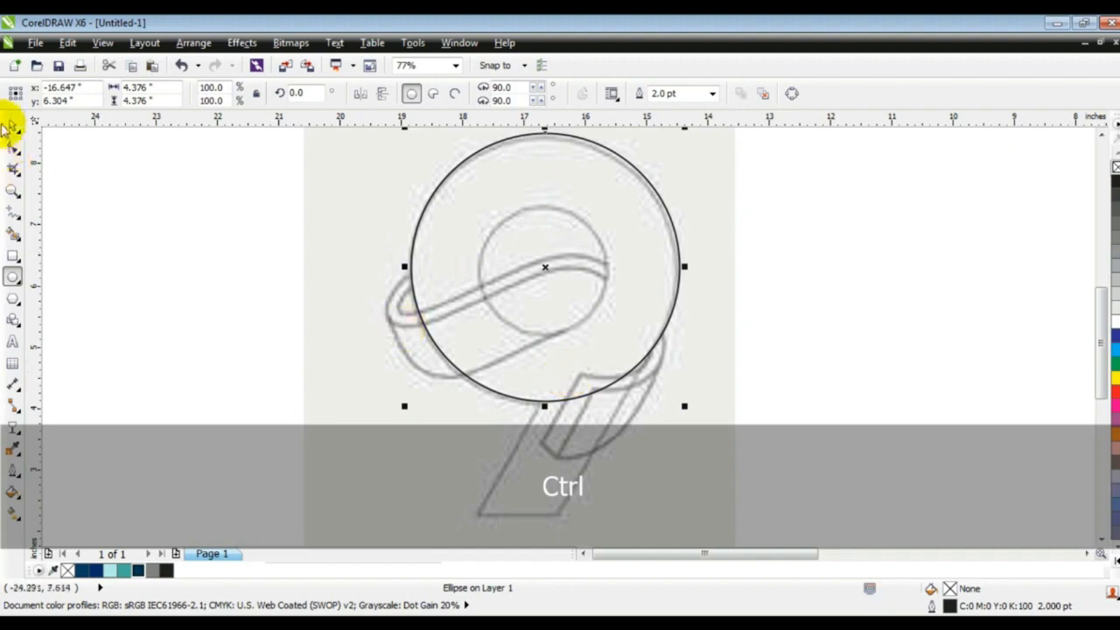
Set the circle's outline to 3.0 pt and scale it to about 4.35 in to match the sketch's outer circle.
click(713, 93)
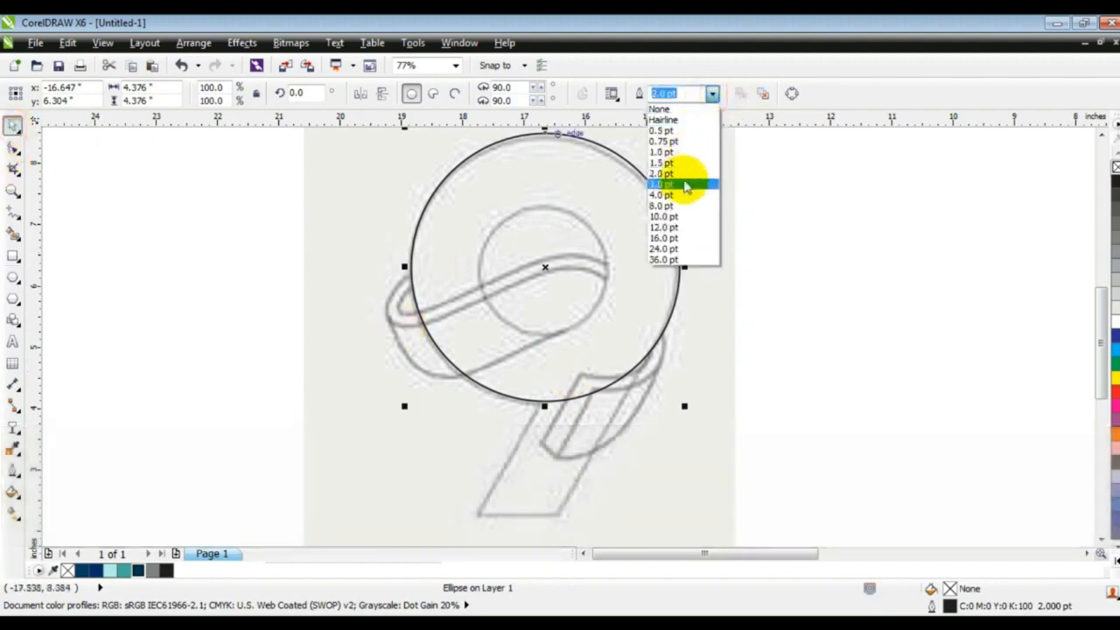
click(681, 184)
scroll(686, 133, up, 1)
drag(686, 133, 685, 150)
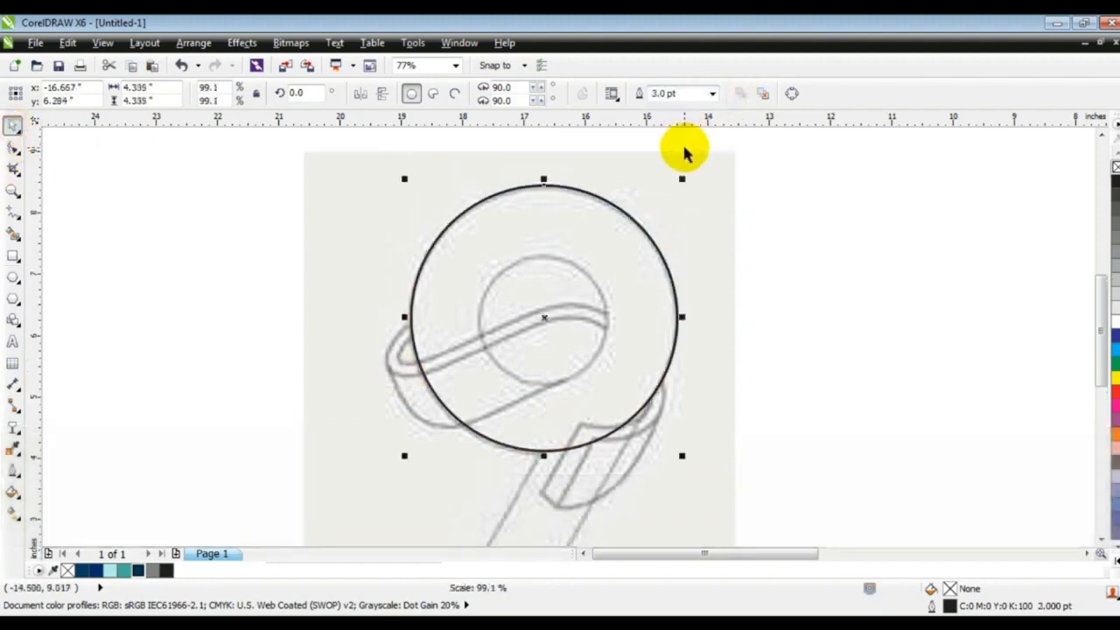
click(403, 453)
Add a concentric copy about 2.08 in wide over the sketch's inner circle, and combine both circles.
drag(683, 178, 649, 245)
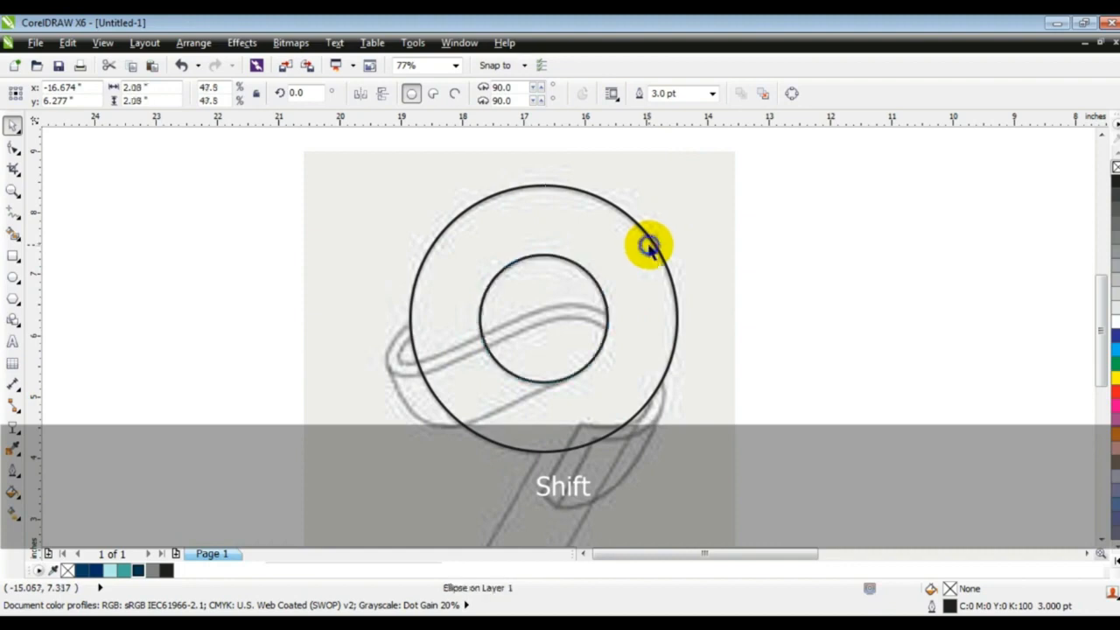
shift+click(582, 198)
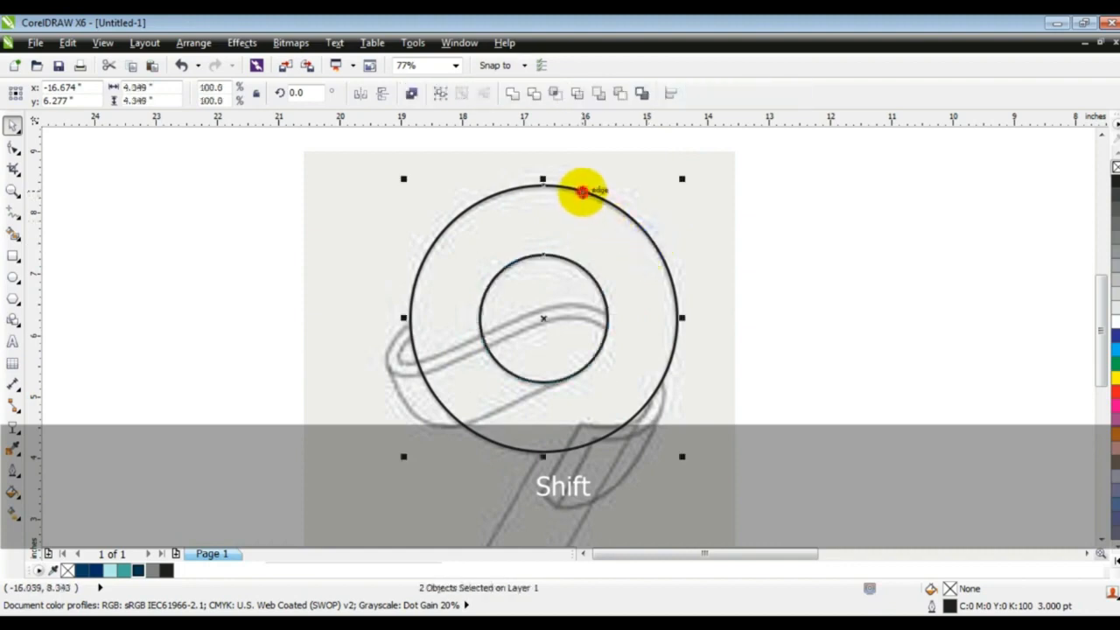
click(411, 92)
Trace the 9's slanted stem as a closed four-sided shape whose upper end overlaps the ring.
click(13, 191)
scroll(650, 333, down, 1)
drag(468, 315, 659, 470)
click(695, 503)
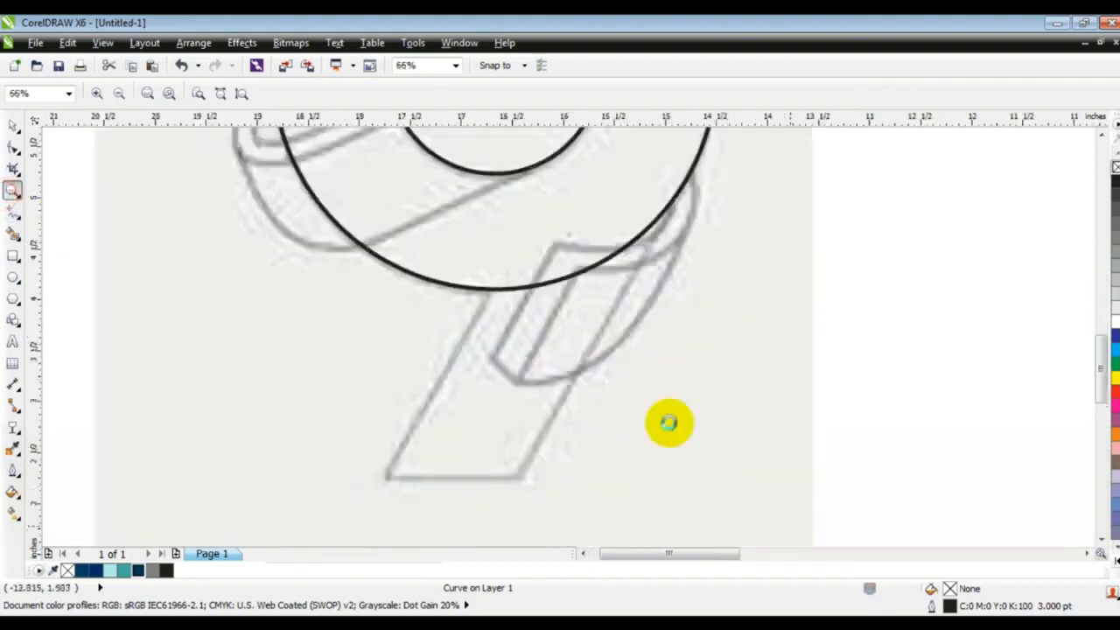
click(11, 216)
click(693, 162)
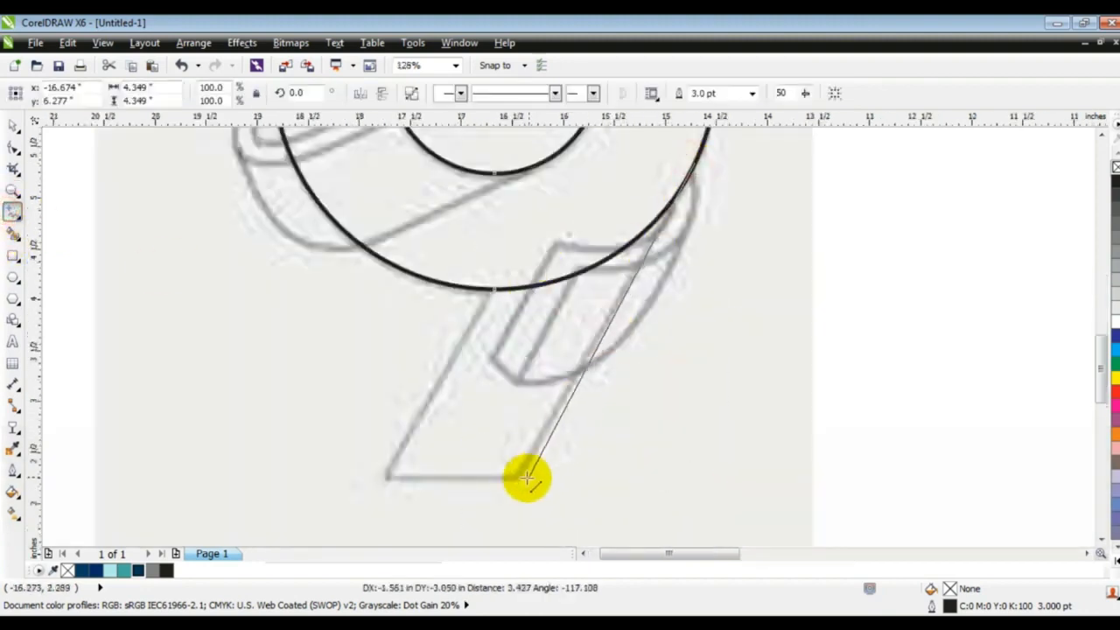
click(524, 480)
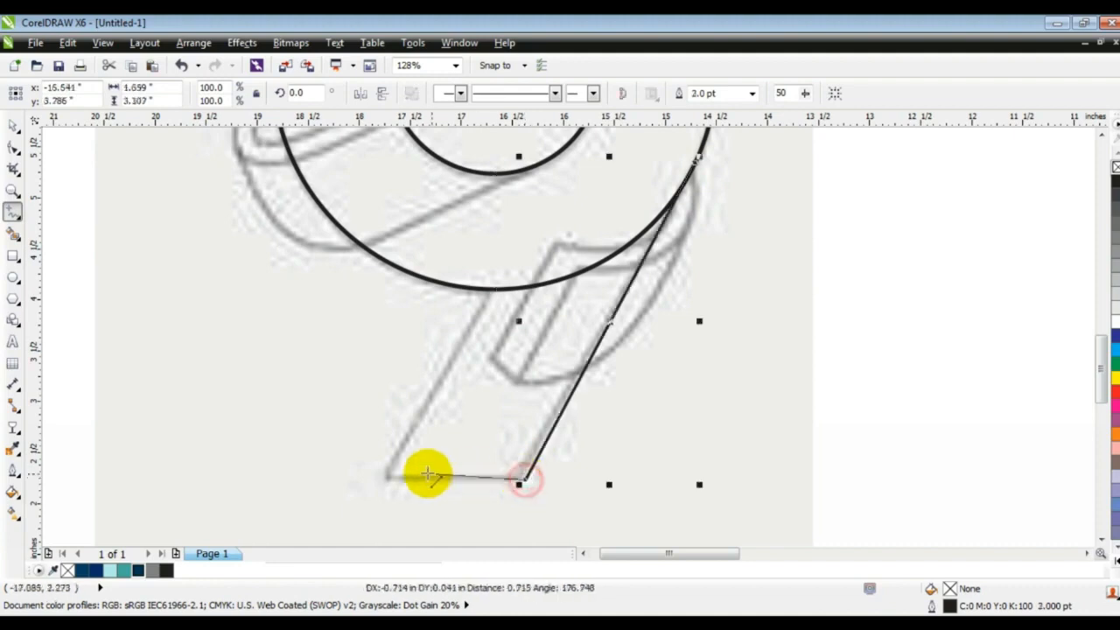
click(382, 479)
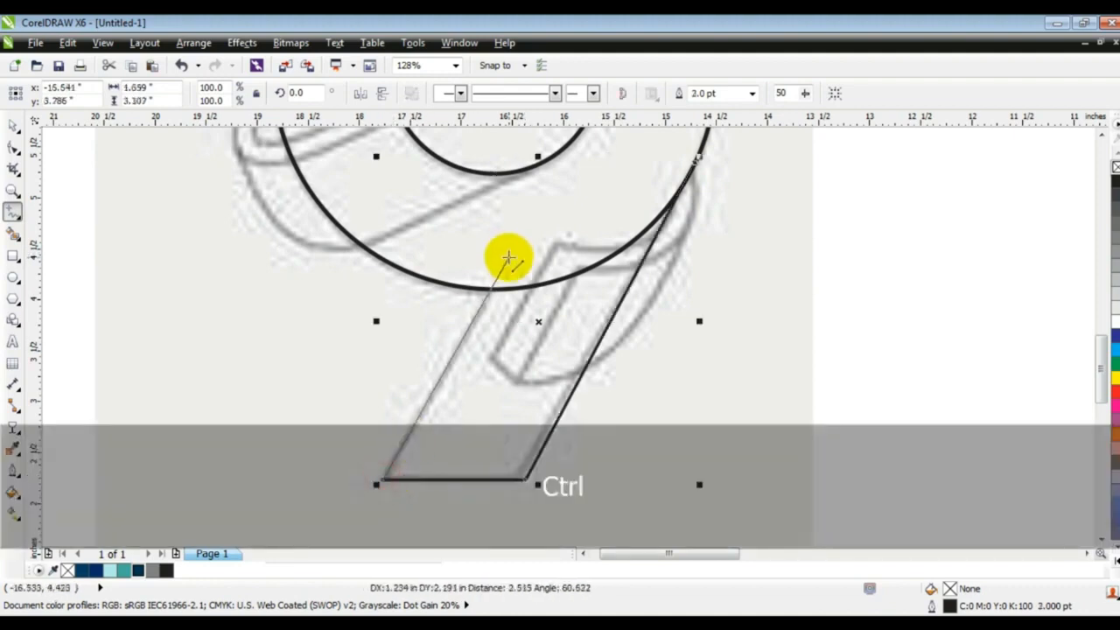
click(509, 258)
click(694, 159)
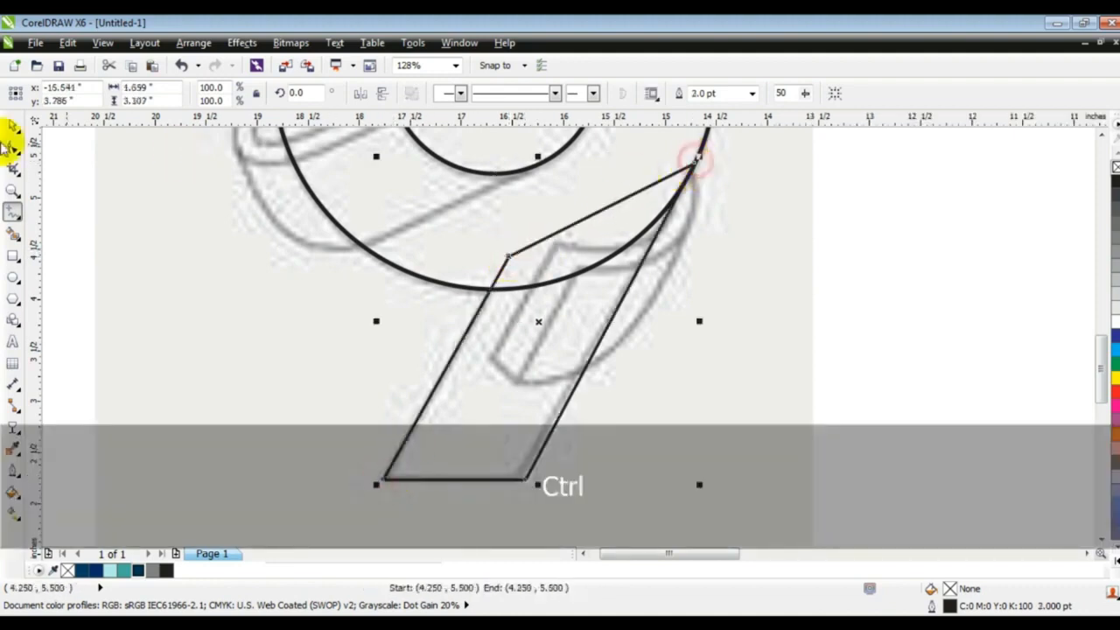
Weld the stem shape and the combined circles into a single 9 outline.
click(11, 129)
shift+click(353, 236)
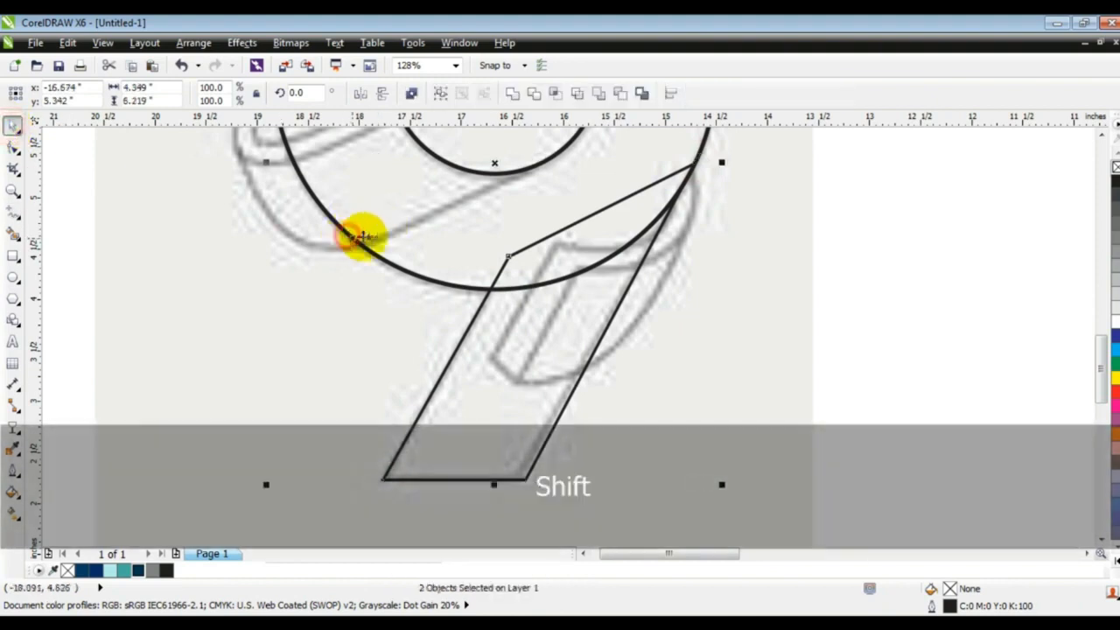
click(510, 93)
key(F3)
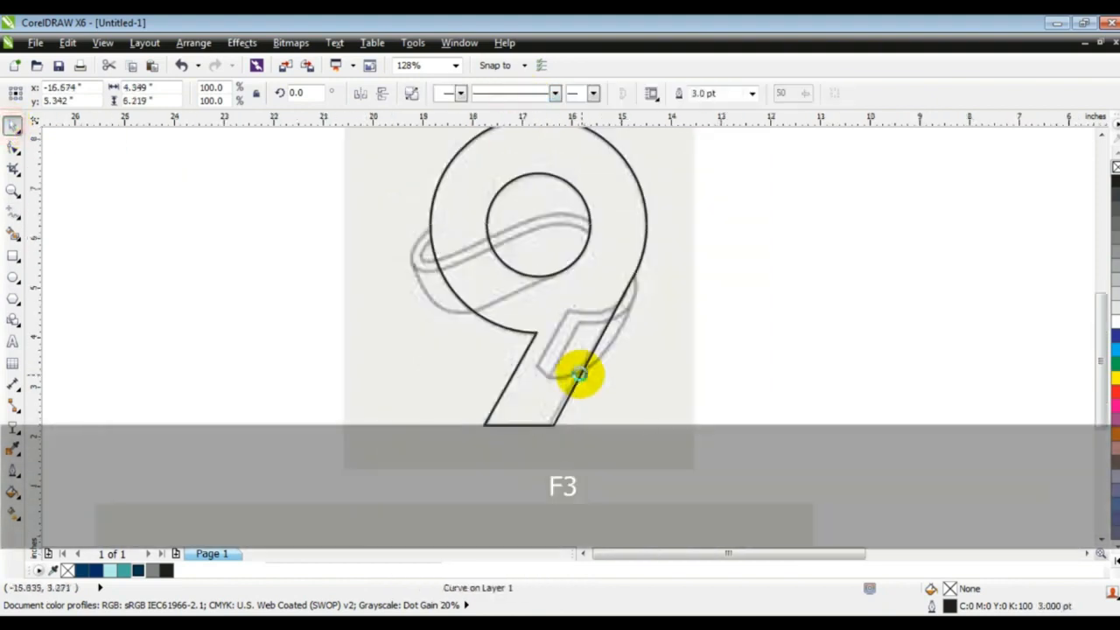
Fill the 9 with dark blue #003652 and move it horizontally to the left of the sketch.
click(136, 573)
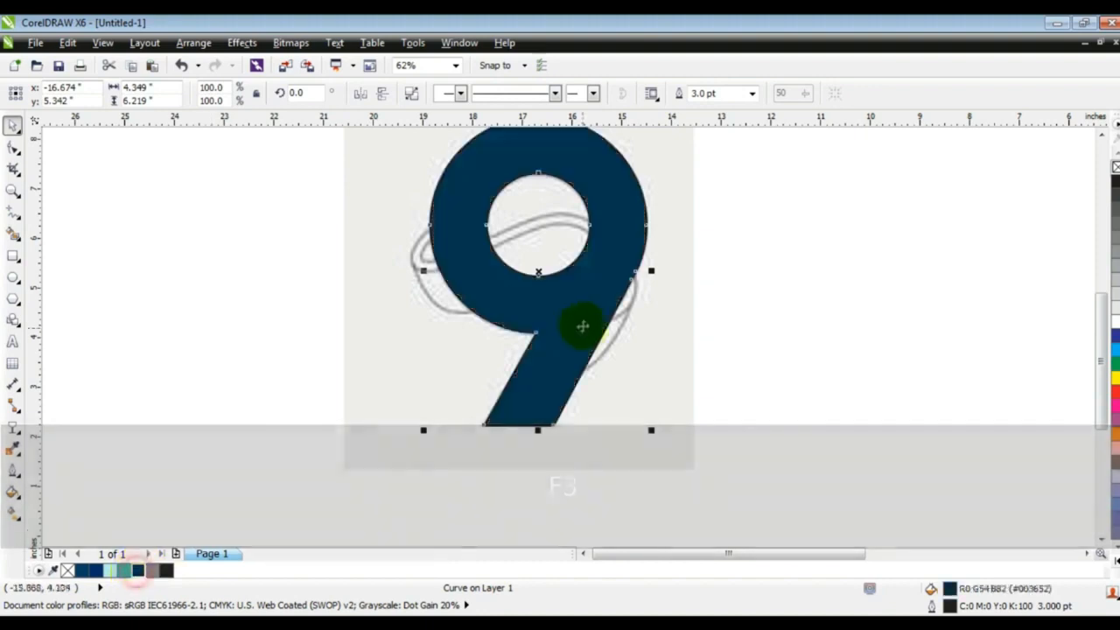
drag(583, 325, 264, 318)
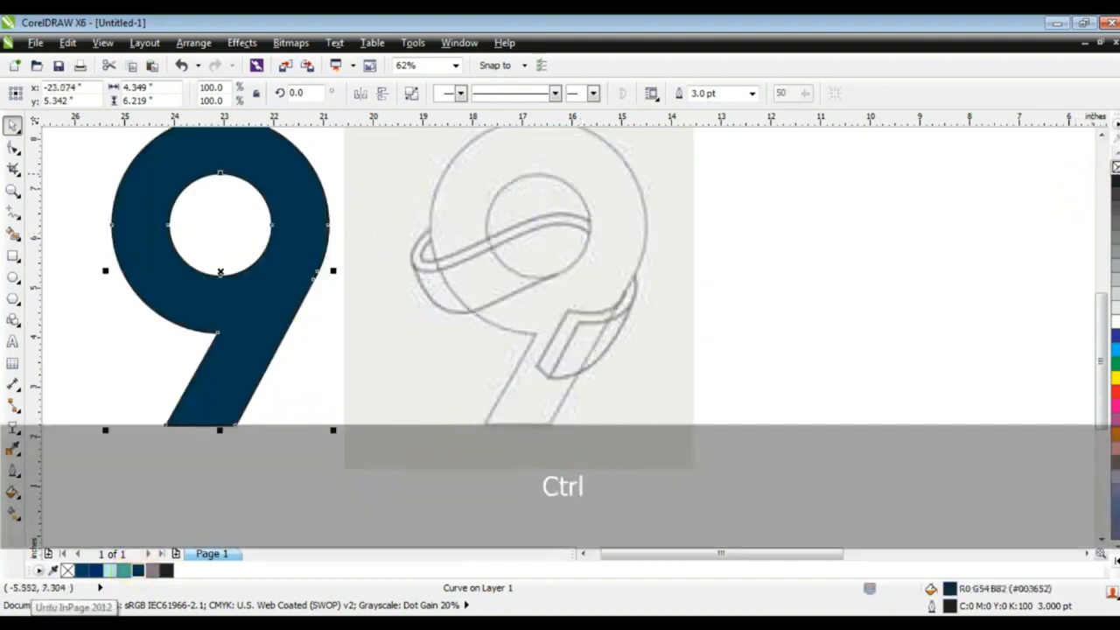
click(829, 261)
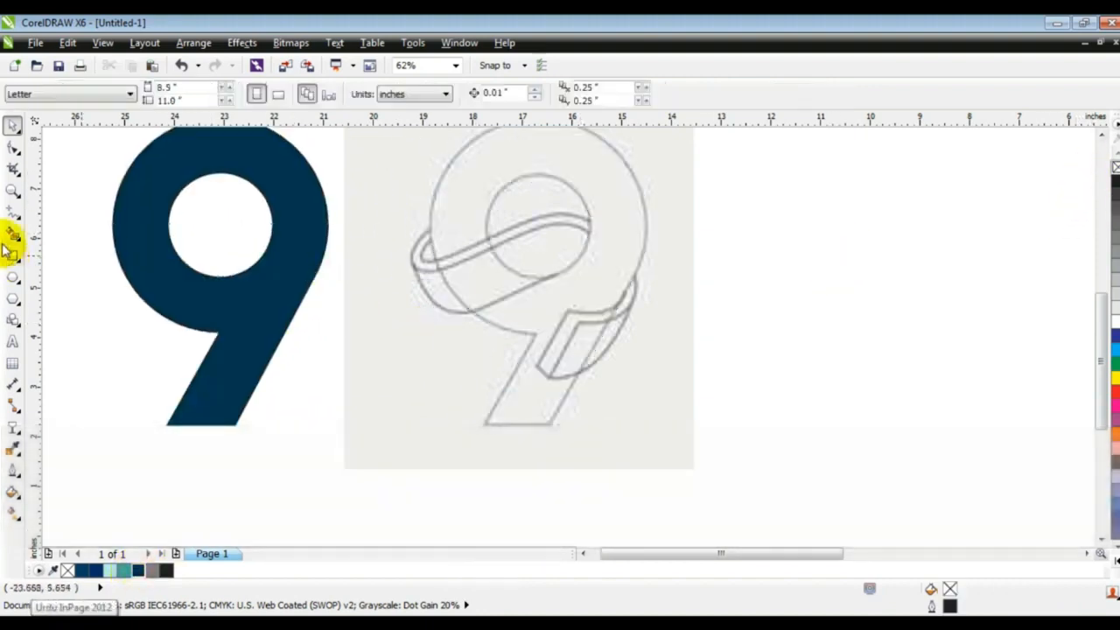
Trace the lower ribbon's folded edge on the sketch as a closed six-point straight-line shape.
click(12, 191)
drag(470, 238, 727, 399)
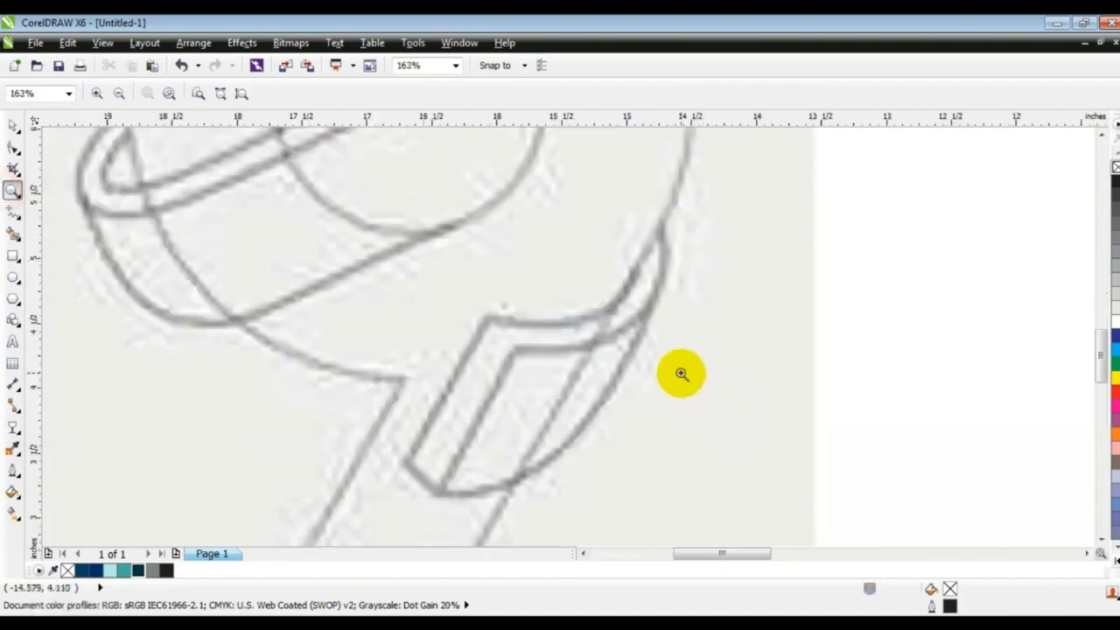
click(15, 213)
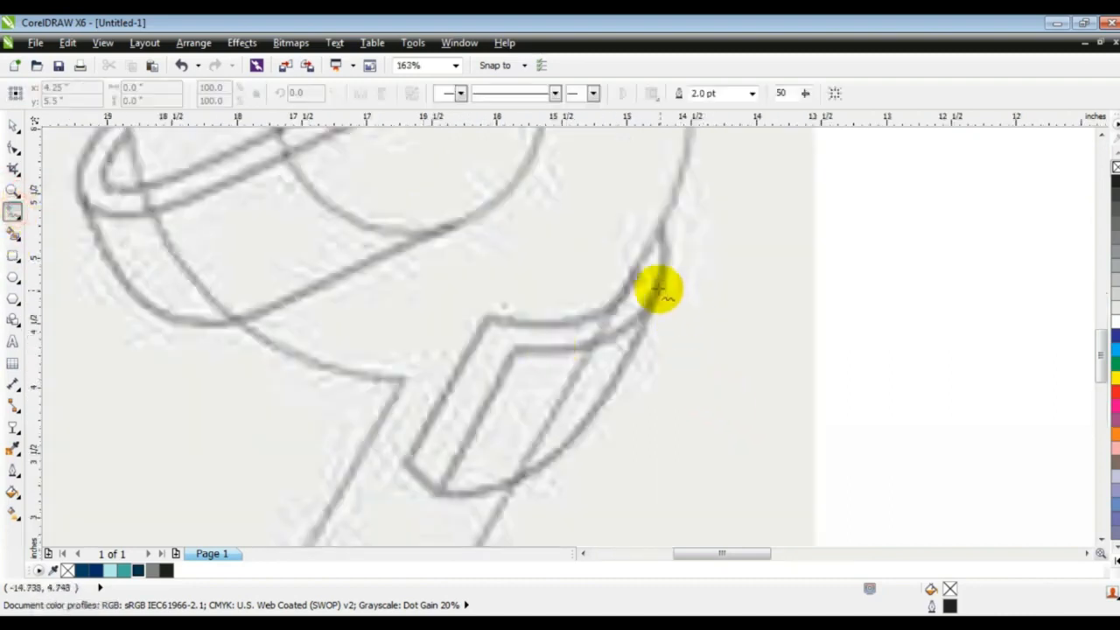
click(663, 226)
click(632, 270)
click(484, 319)
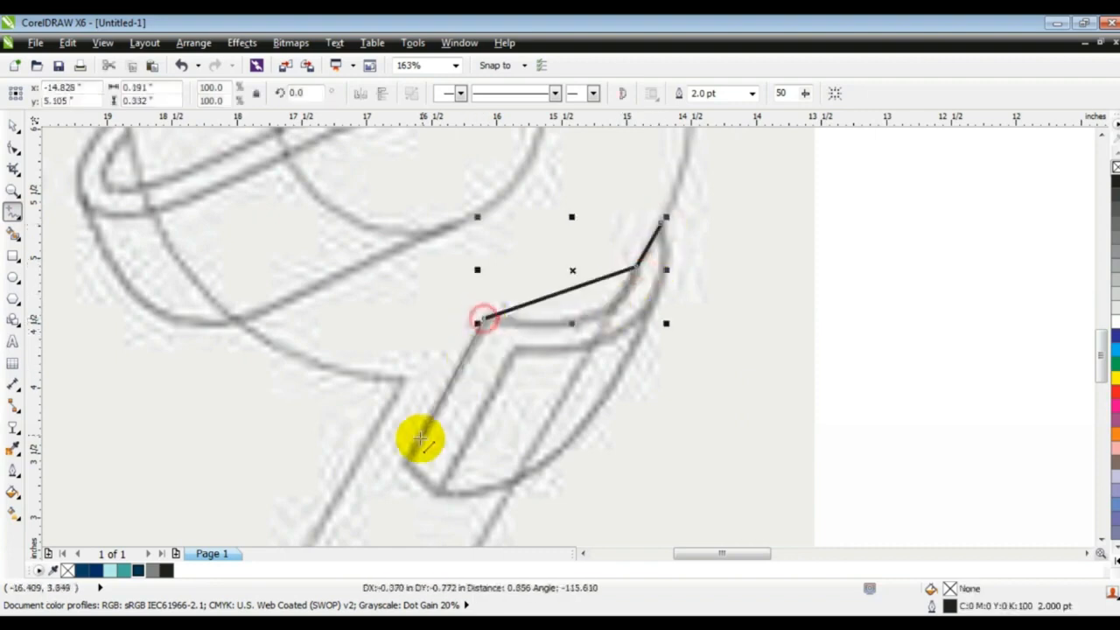
click(404, 464)
click(440, 496)
click(512, 357)
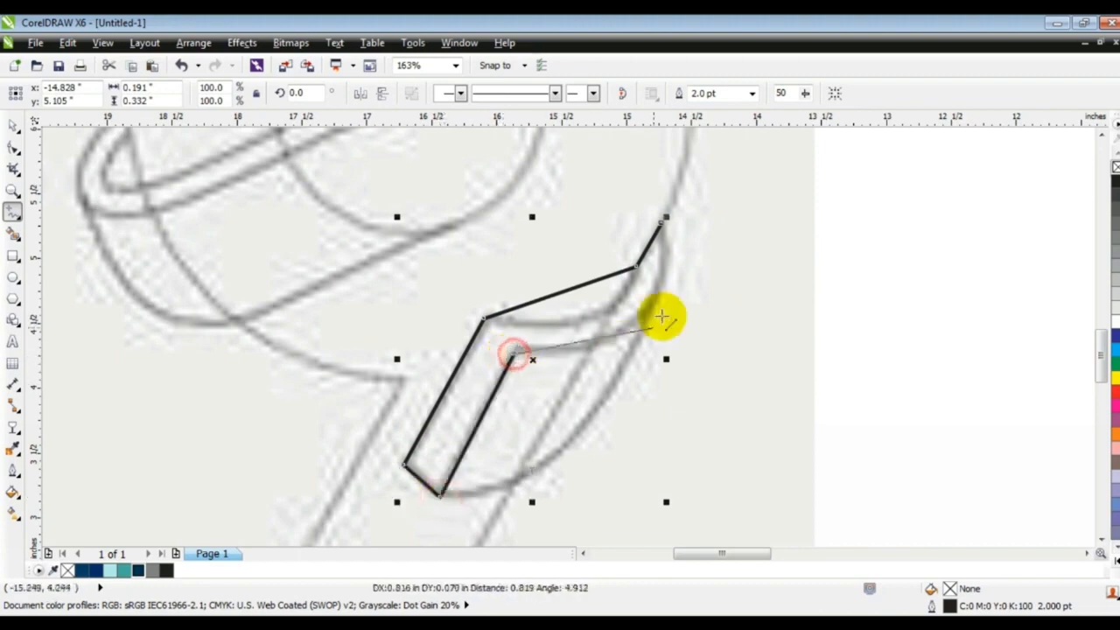
click(662, 224)
Convert the folded edge's segments to curves and bend its two upper sides to follow the sketch.
click(13, 146)
drag(330, 213, 690, 507)
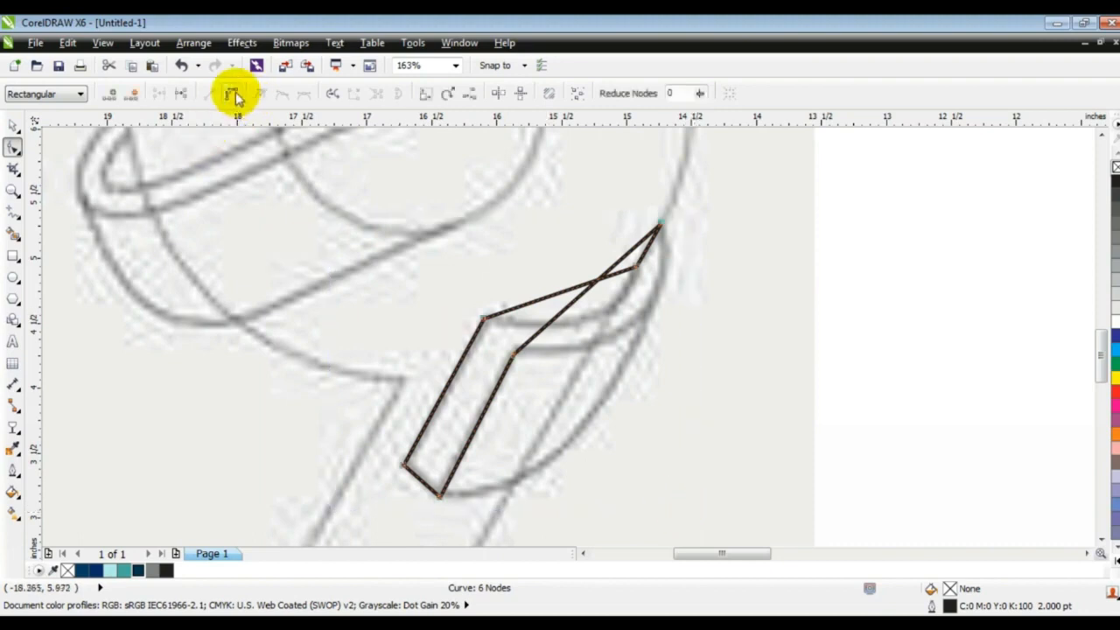
drag(581, 295, 626, 323)
drag(579, 290, 597, 320)
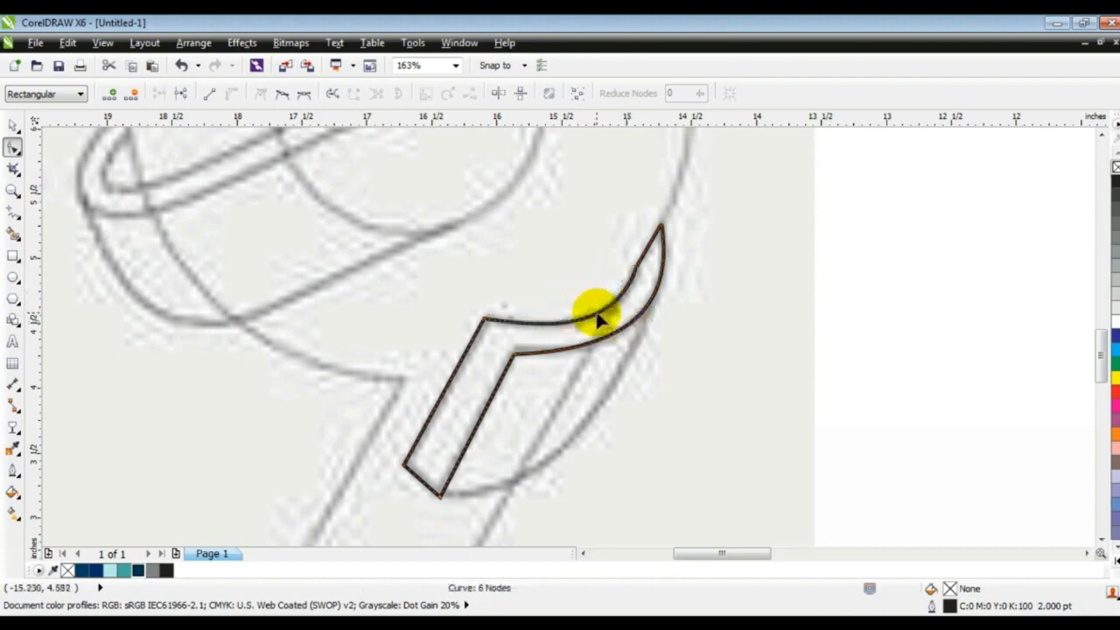
Draw a line from the fold's tip area to its bottom corner and bend it along the lower ribbon's outer edge.
click(14, 212)
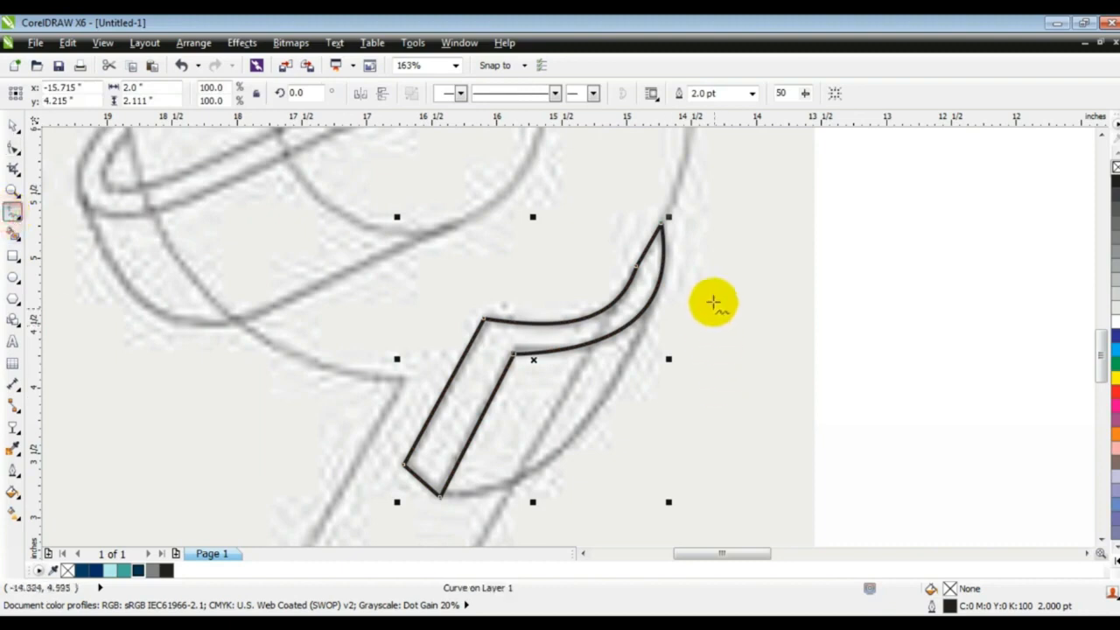
click(663, 261)
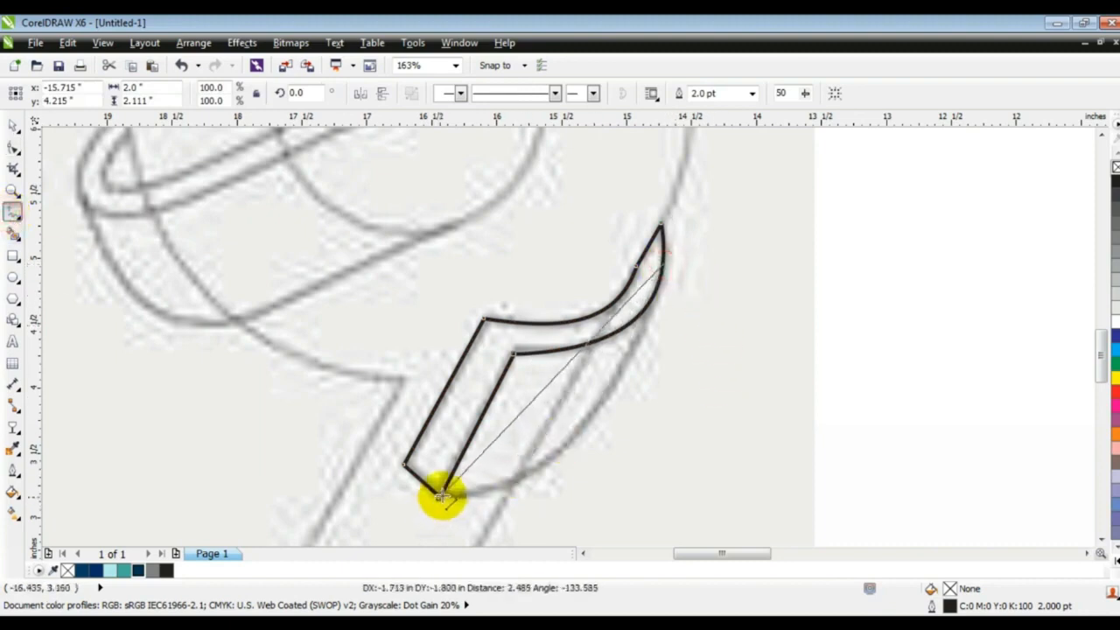
click(439, 495)
click(14, 147)
drag(403, 232, 703, 510)
drag(548, 393, 588, 424)
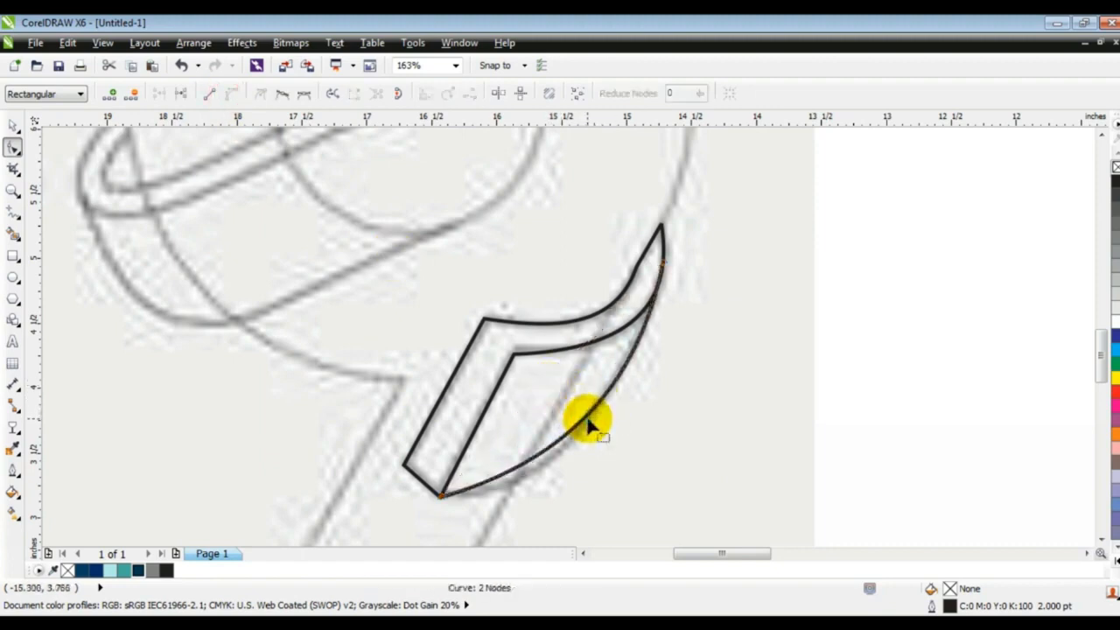
Smart-fill the lower ribbon's inner area and its folded edge with gray.
click(13, 232)
click(557, 396)
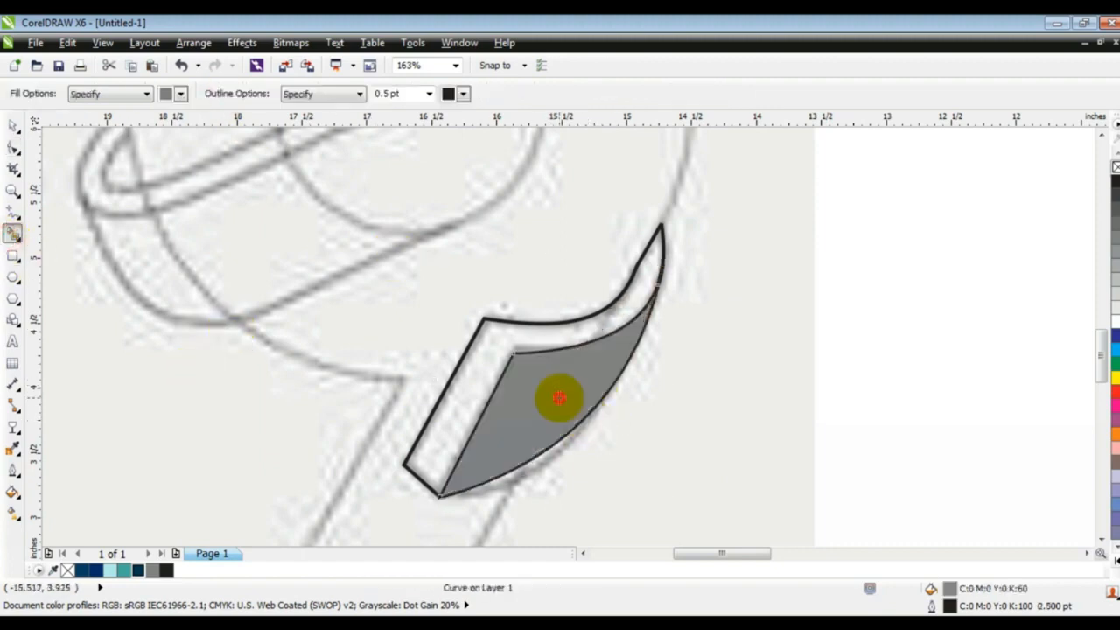
click(541, 338)
Select both gray ribbon pieces and move them horizontally onto the blue 9's stem.
click(13, 129)
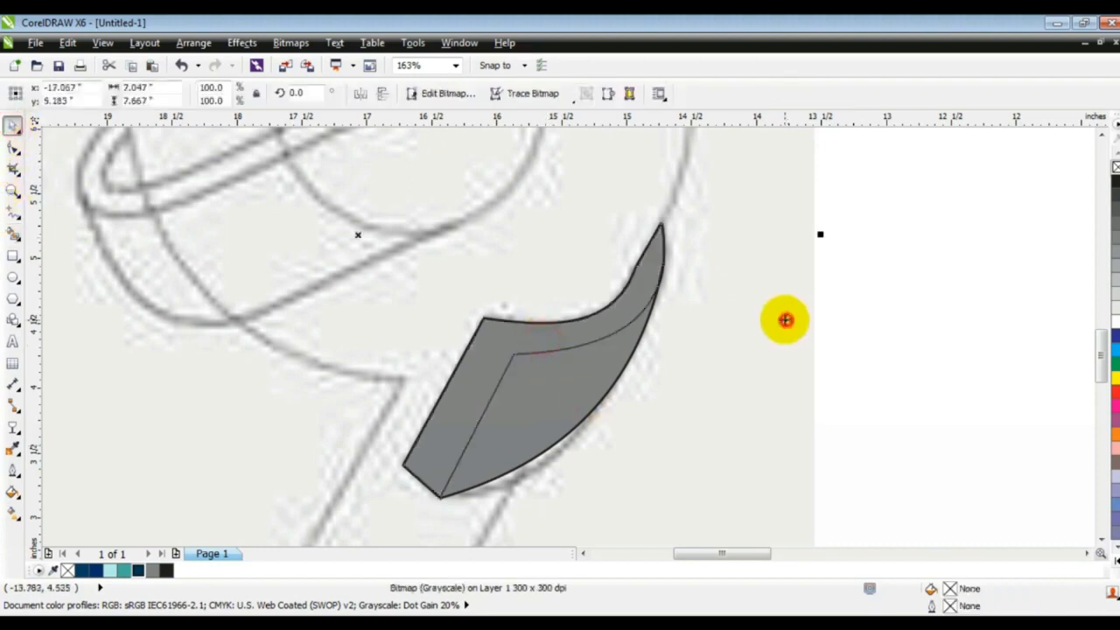
click(787, 320)
key(F3)
key(Escape)
click(691, 357)
shift+click(680, 358)
drag(680, 358, 298, 376)
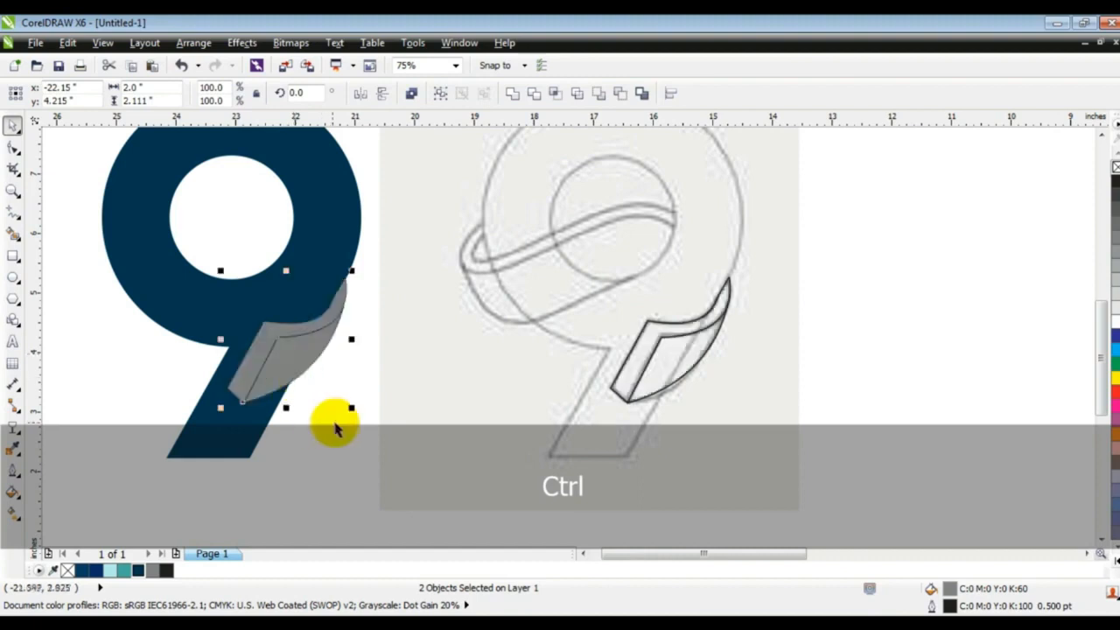
key(Escape)
key(F3)
key(Escape)
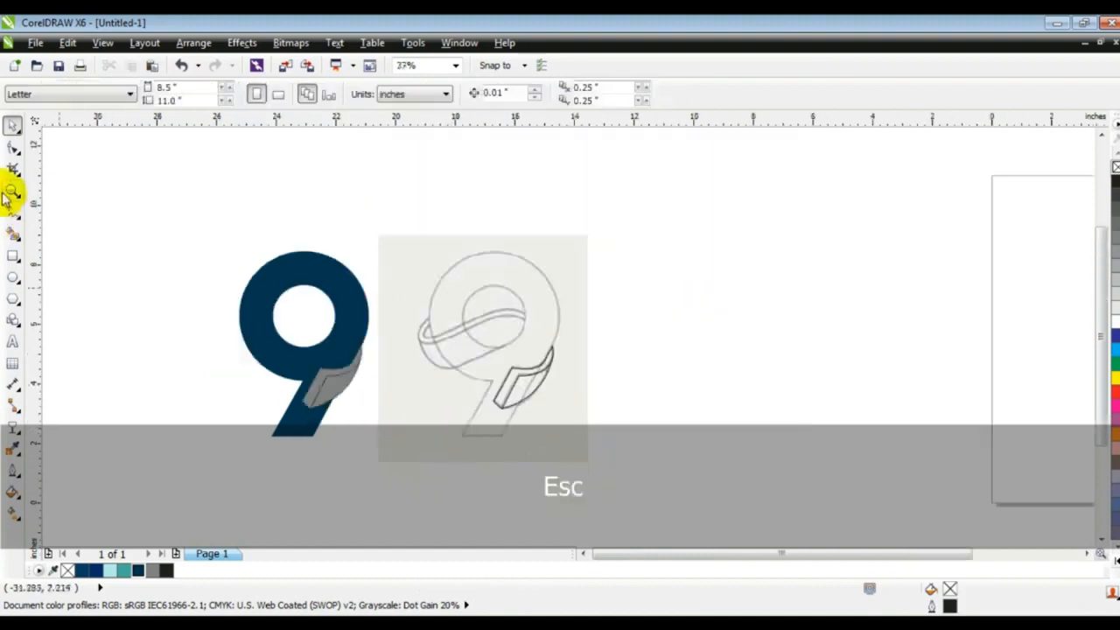
Draw a straight line from the inner circle's lower right edge to the upper ribbon's left edge.
click(13, 190)
drag(405, 237, 602, 386)
drag(282, 232, 717, 518)
click(14, 213)
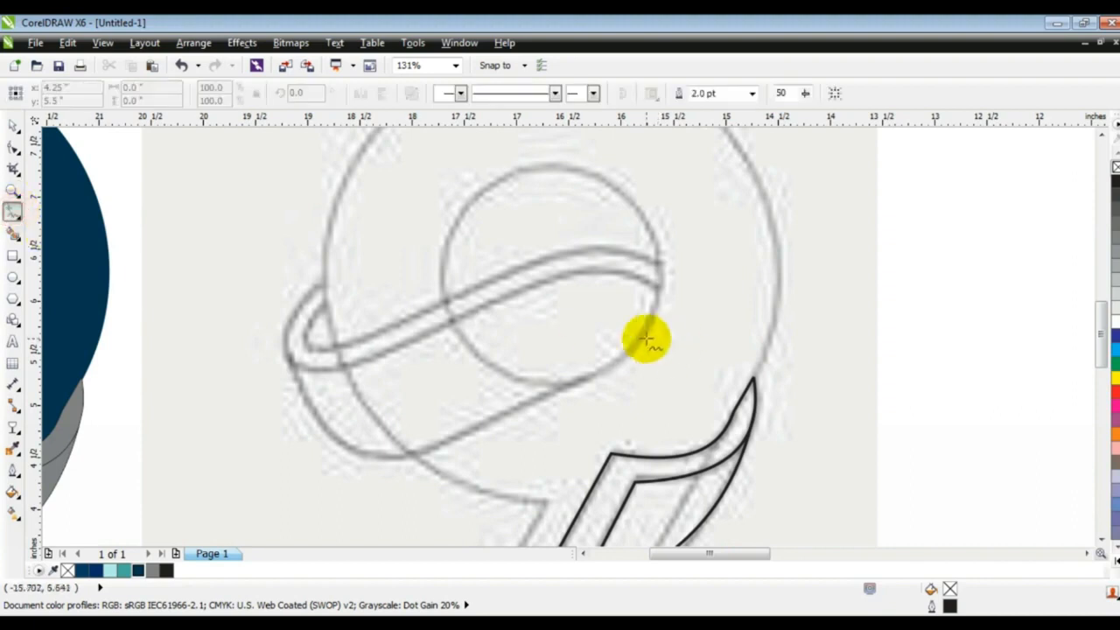
click(622, 354)
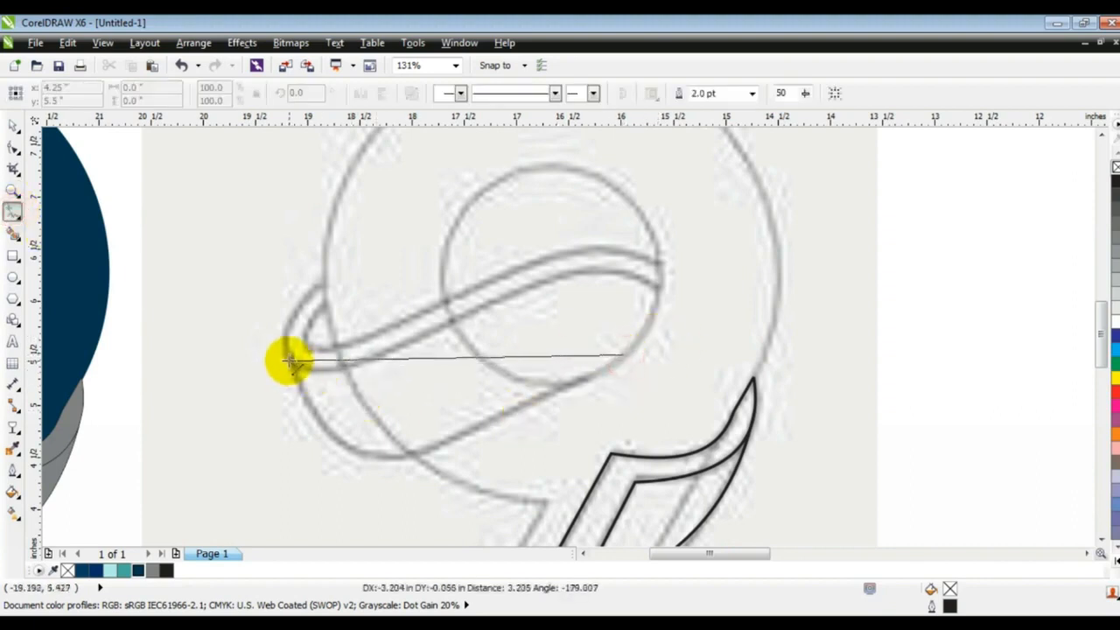
click(288, 360)
Convert the line to a curve and bend it along the upper ribbon's lower edge in the sketch.
click(15, 149)
drag(140, 210, 689, 447)
click(228, 92)
drag(399, 365, 385, 394)
drag(513, 358, 344, 497)
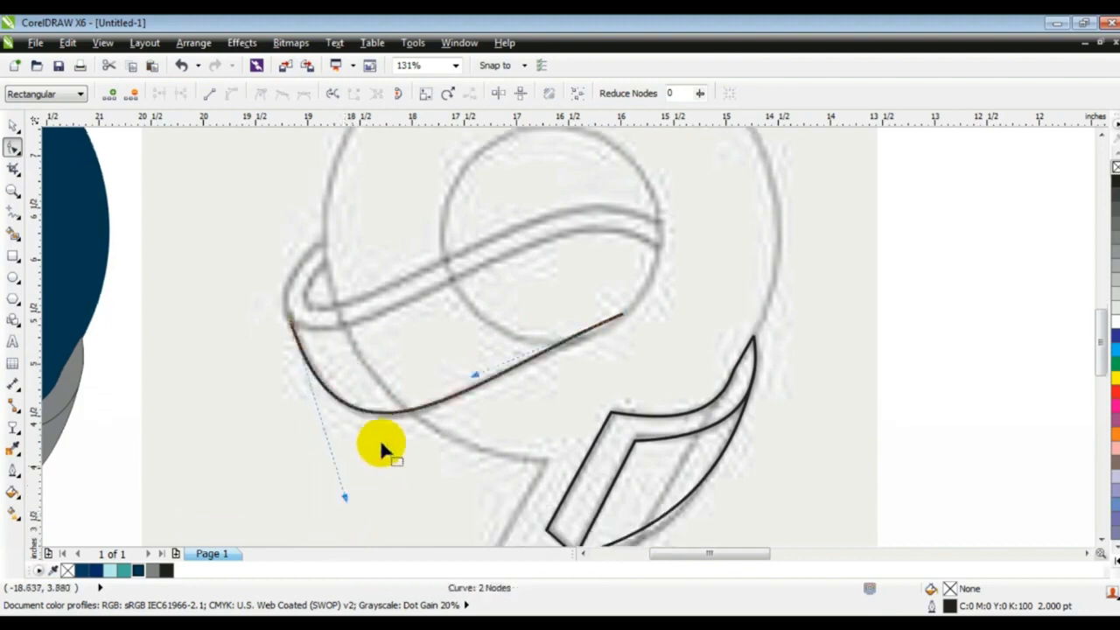
Draw a three-point line from the upper ribbon's left tip through its lower fold to the inner circle's right edge.
click(13, 213)
click(321, 243)
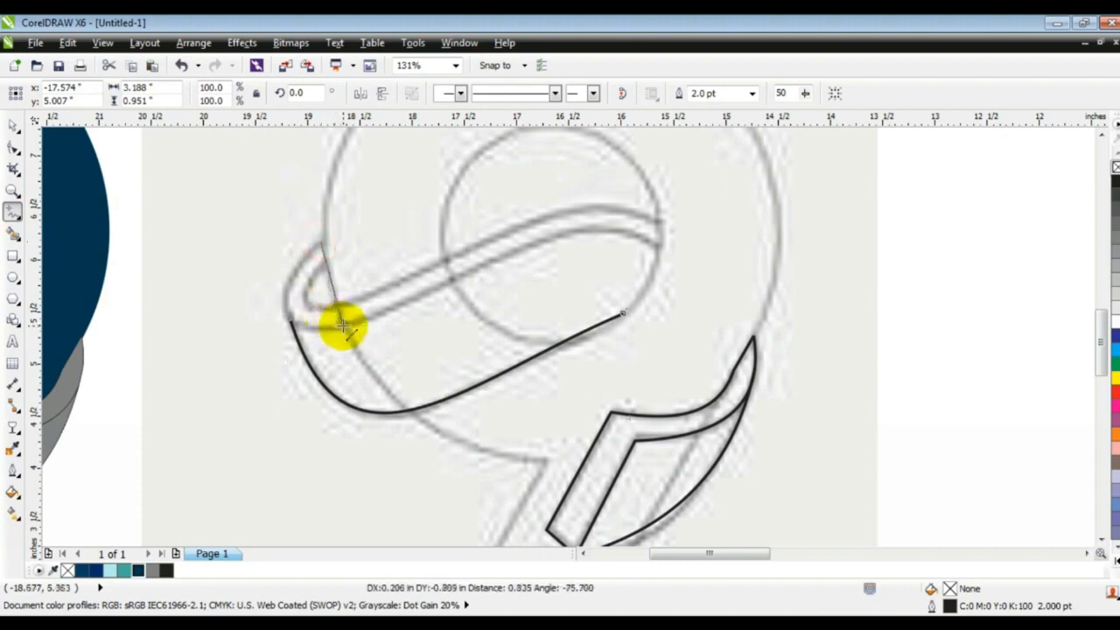
click(342, 327)
double_click(659, 250)
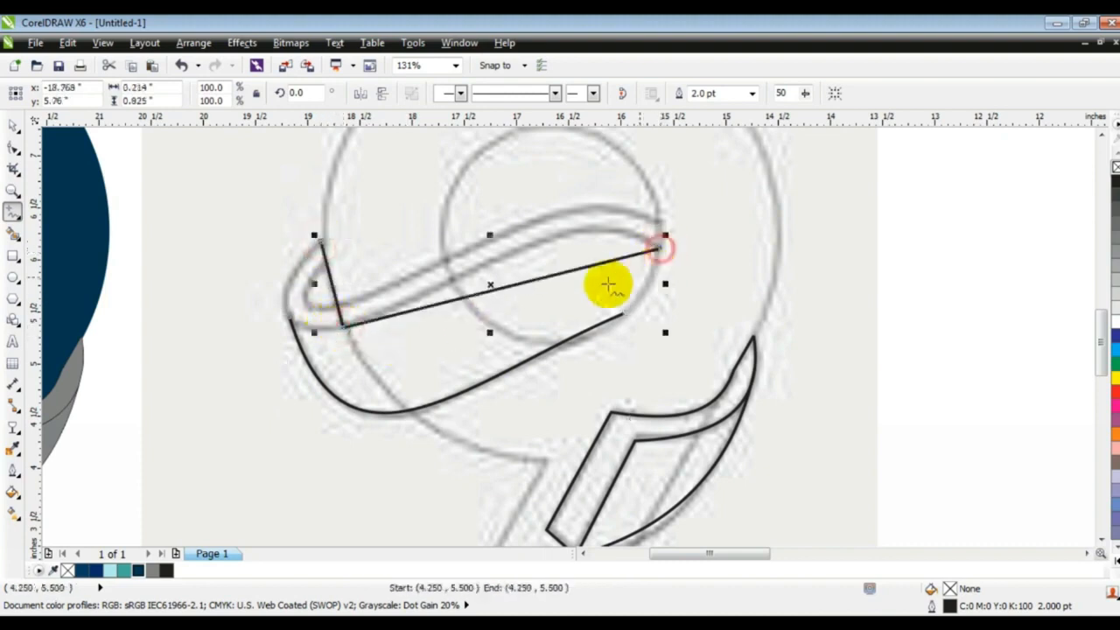
Convert the three-point line to curves and bend both segments to follow the upper ribbon's rounded end and wavy edge.
click(12, 149)
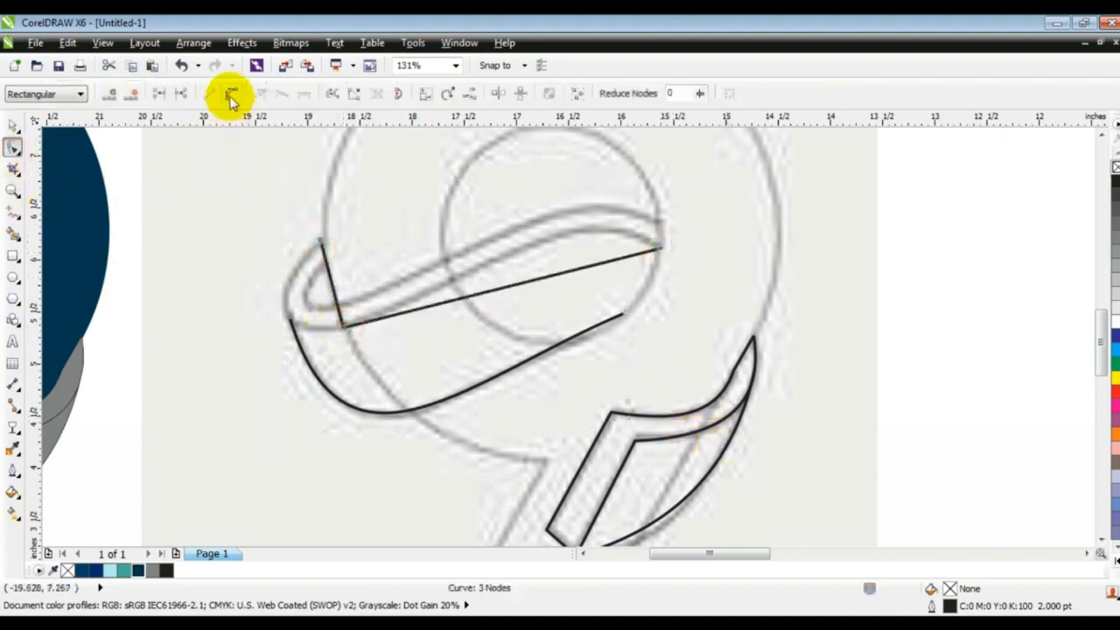
drag(300, 271, 253, 342)
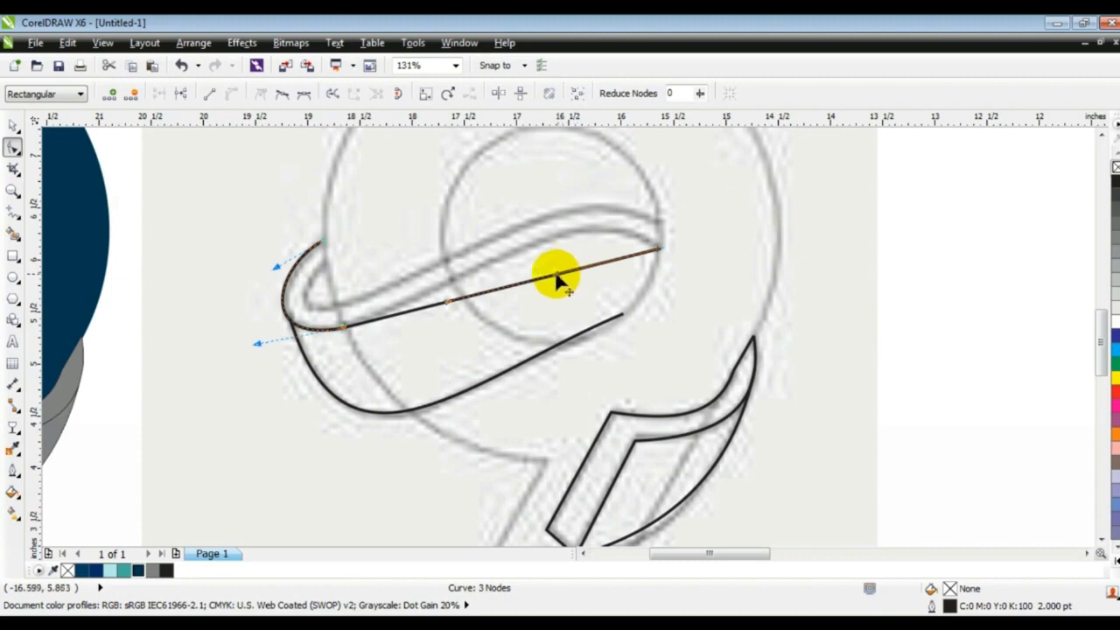
drag(560, 278, 586, 227)
drag(572, 186, 572, 187)
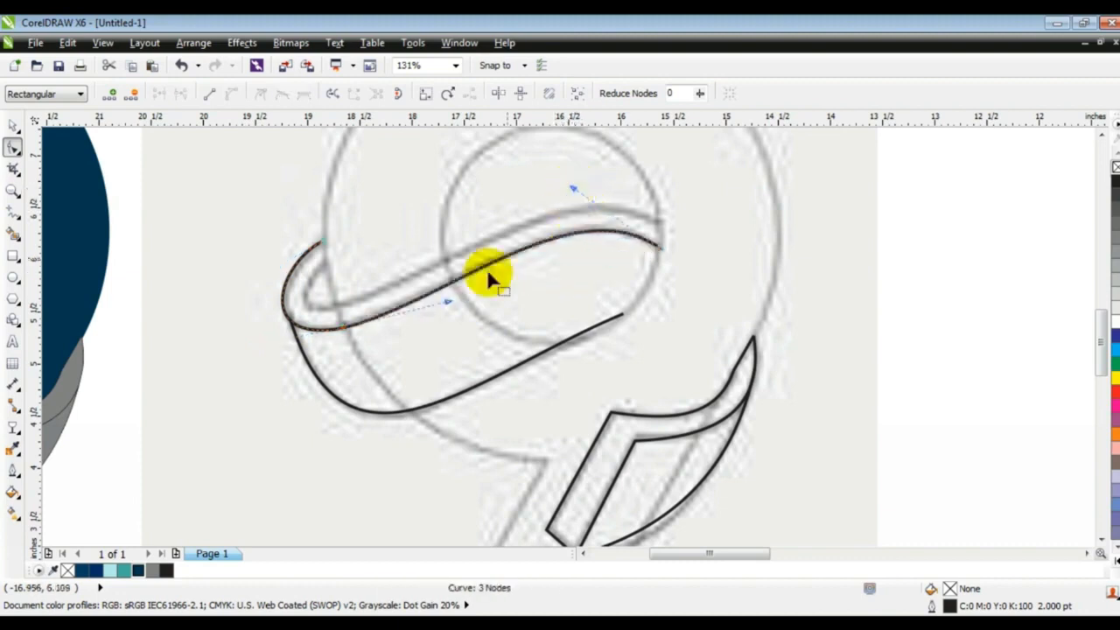
Close the upper ribbon's outline with straight lines from its left tip along the ring's left edge to the inner circle's right edge.
click(448, 306)
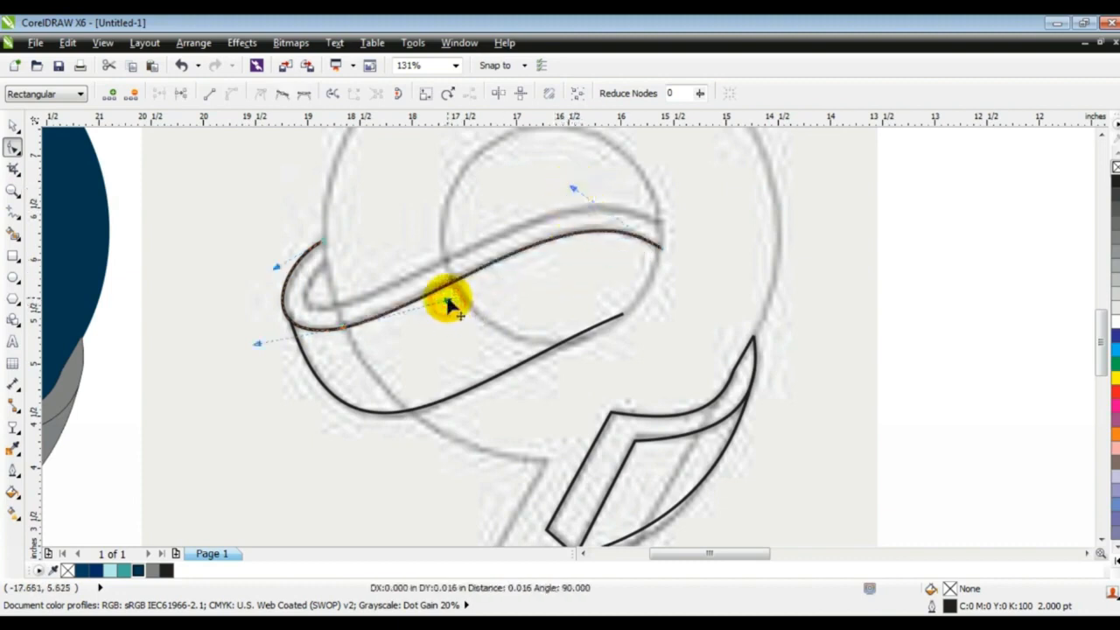
click(13, 213)
drag(324, 243, 323, 261)
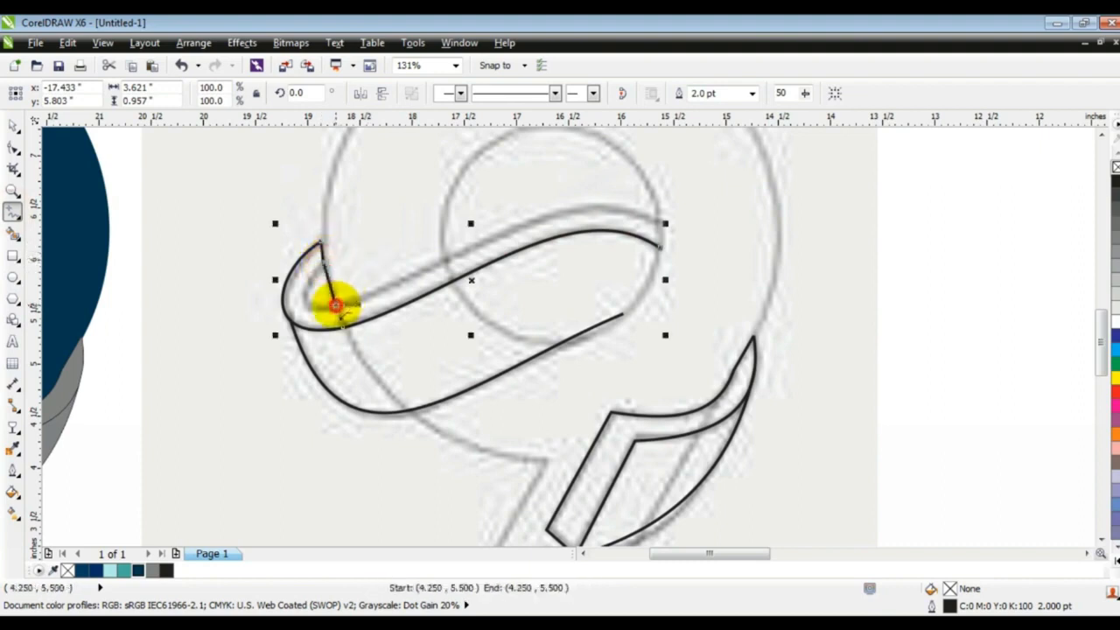
click(336, 306)
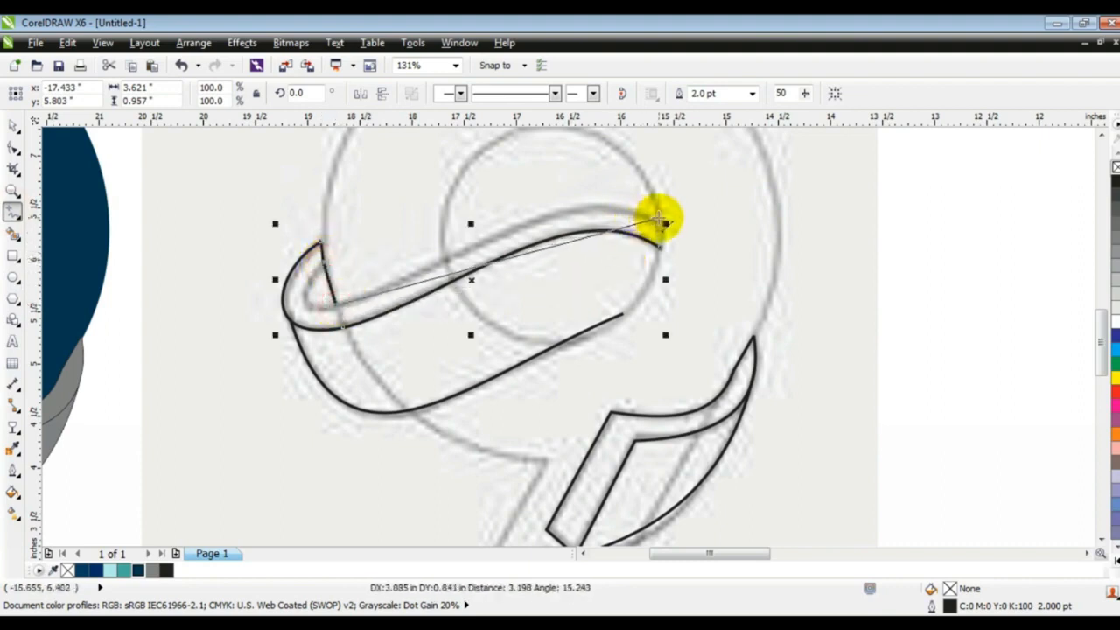
click(658, 219)
click(654, 242)
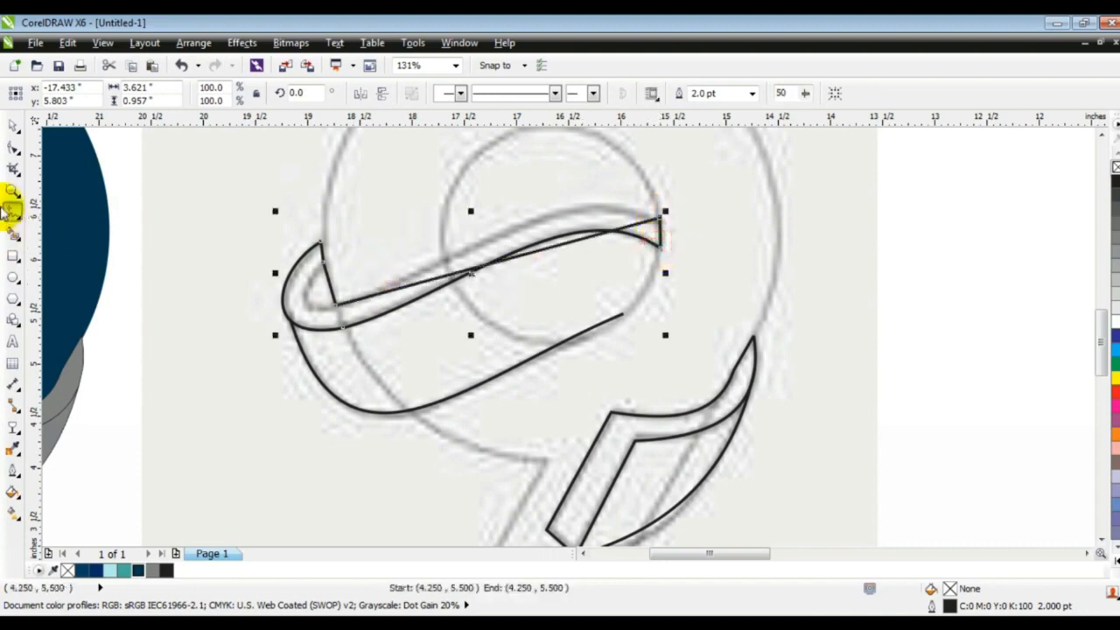
Convert the straight inner edges to curves and bend them to follow the upper ribbon's wavy rim and rounded left fold.
click(13, 146)
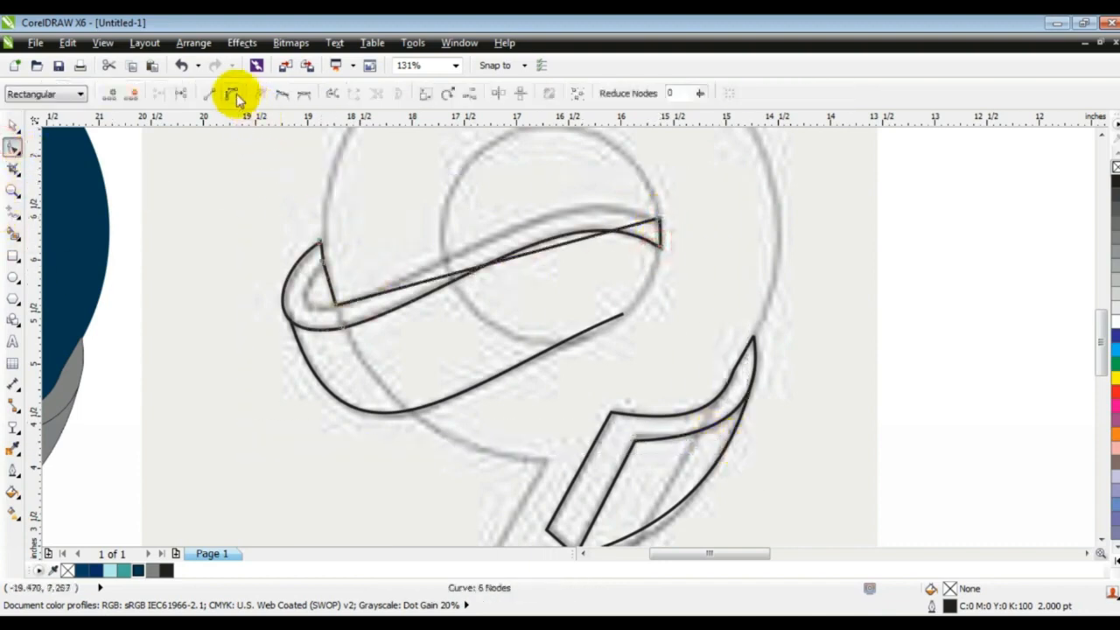
click(648, 219)
drag(555, 249, 543, 182)
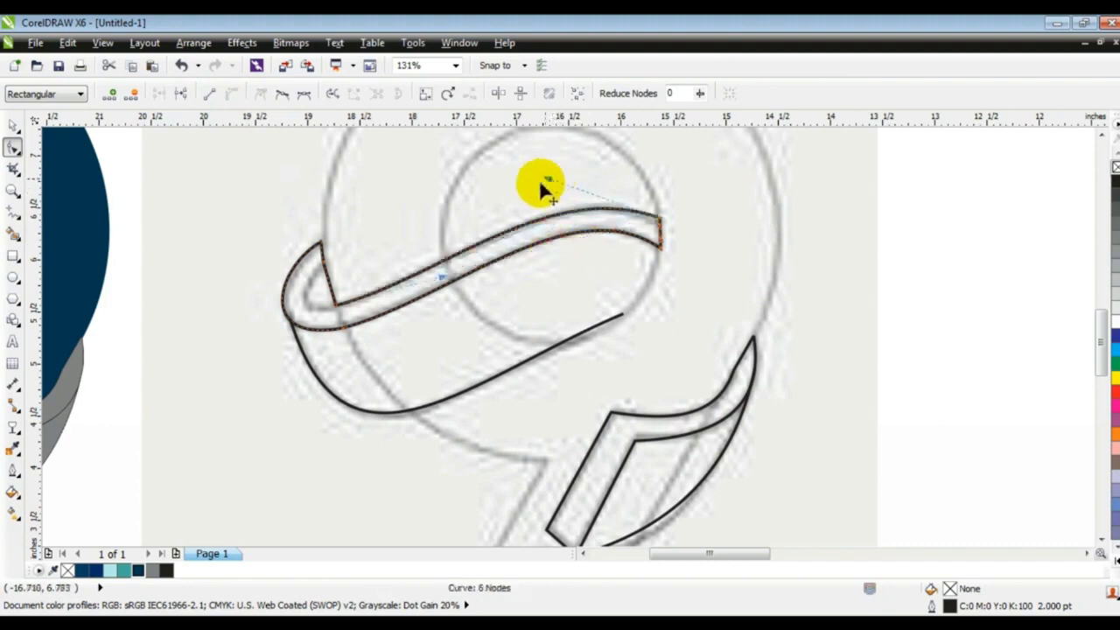
click(440, 284)
mouse_move(319, 280)
mouse_down()
mouse_move(305, 282)
mouse_move(324, 283)
mouse_move(313, 303)
mouse_move(302, 283)
mouse_up()
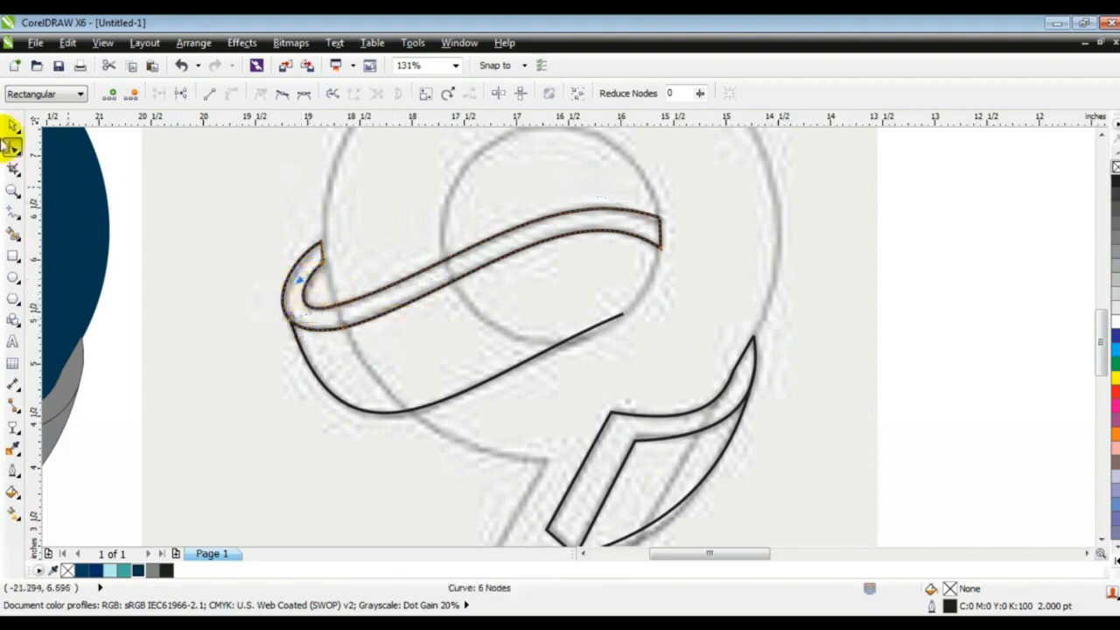
Select the two upper ribbon outlines and move them from the sketch onto the blue 9, matching their position in the sketch.
click(13, 130)
scroll(635, 375, down, 3)
key(Escape)
drag(481, 312, 550, 321)
key(ctrl+z)
drag(376, 169, 658, 389)
drag(560, 336, 239, 347)
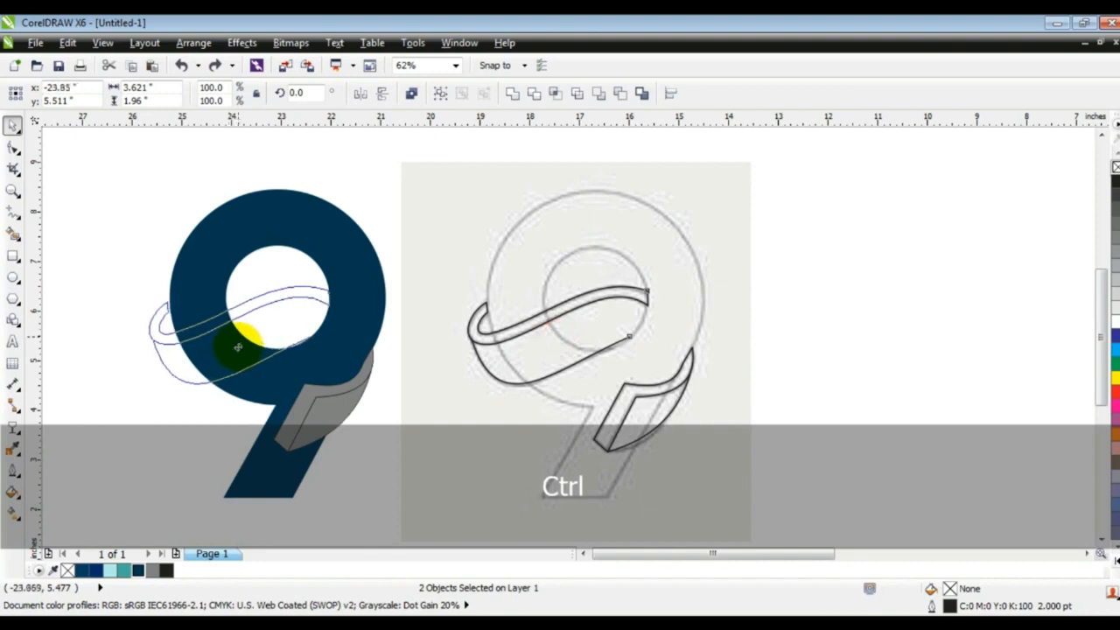
drag(239, 347, 238, 349)
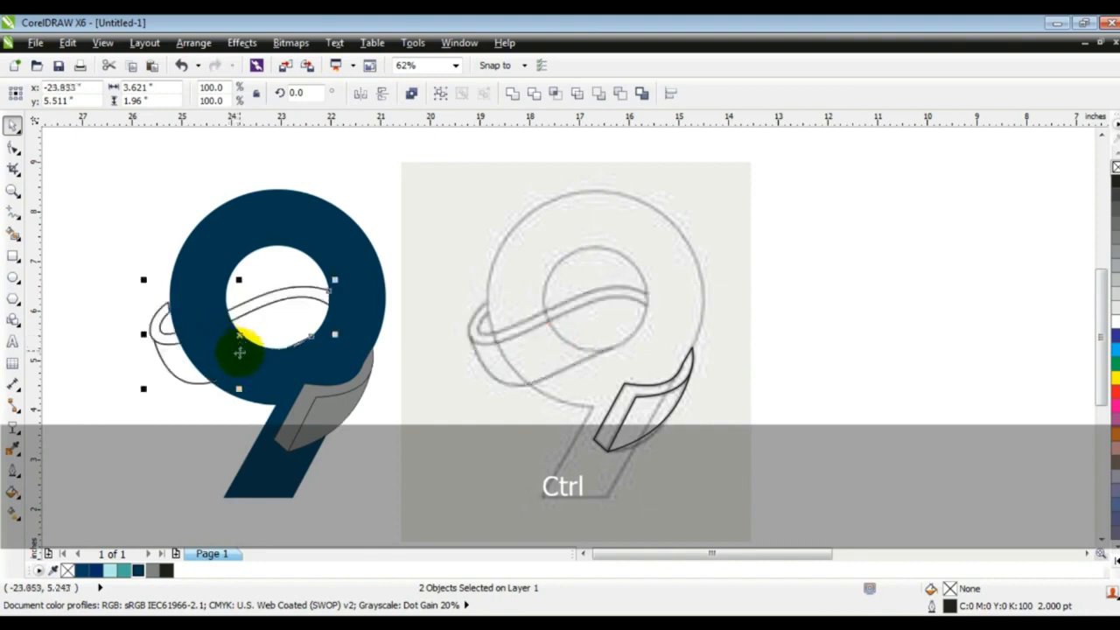
Resize the two ribbon outlines to fit the blue 9's ring, finishing with a 101.1% scaling.
key(shift+F2)
drag(195, 333, 200, 334)
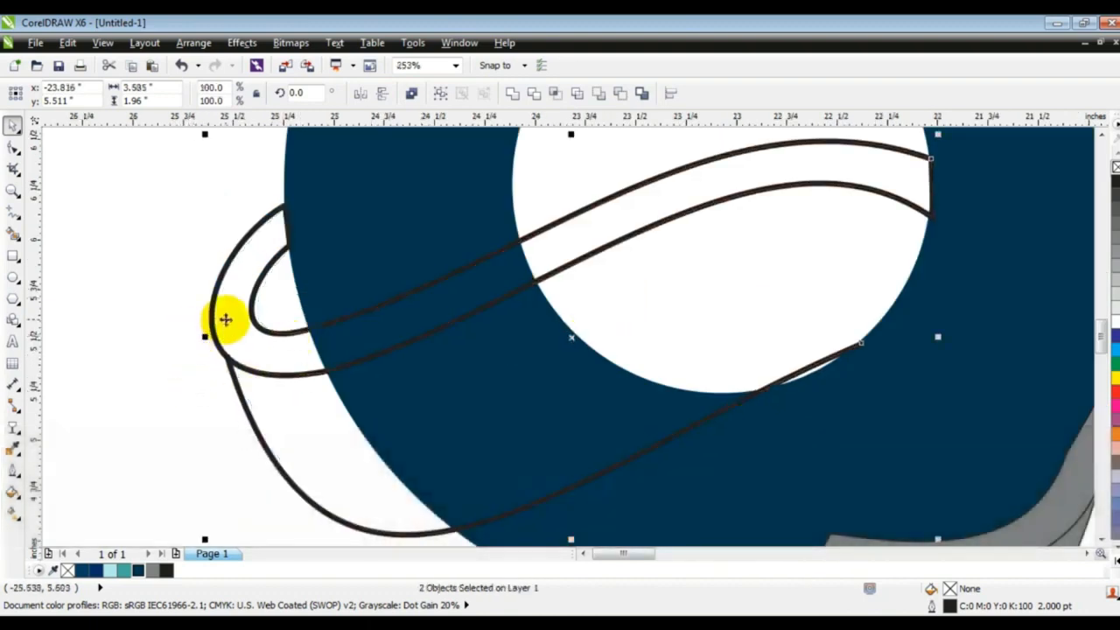
key(F3)
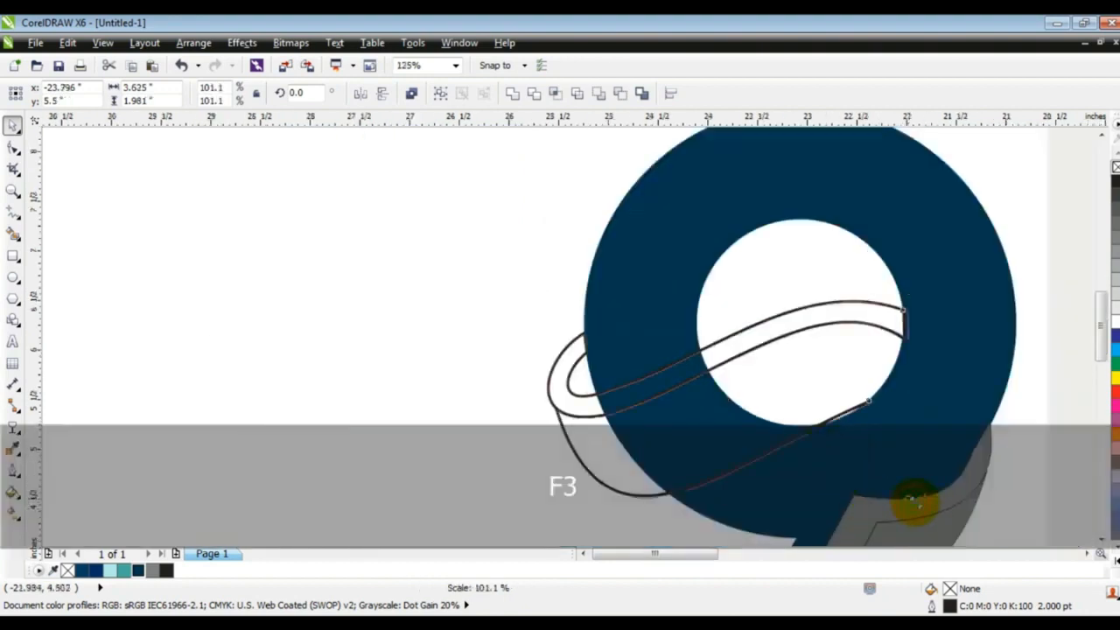
key(F3)
key(Escape)
Smart Fill every region of the upper ribbon, including its inner fold, with gray and a 0.5 pt black outline.
click(12, 190)
drag(400, 195, 600, 320)
click(13, 228)
click(545, 277)
click(369, 331)
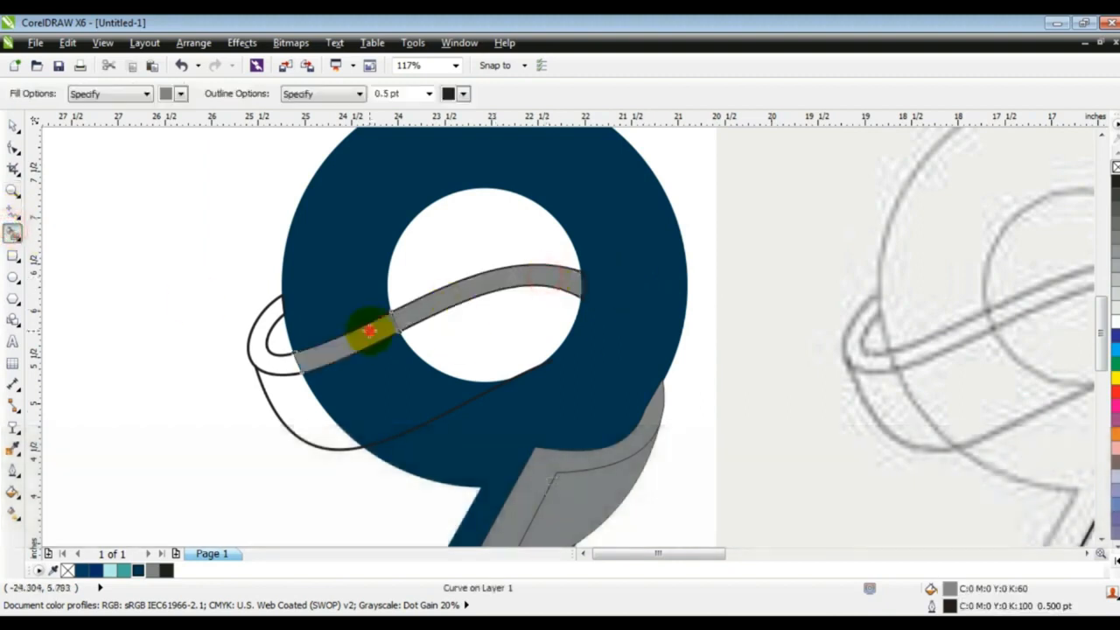
click(264, 319)
click(278, 386)
click(338, 393)
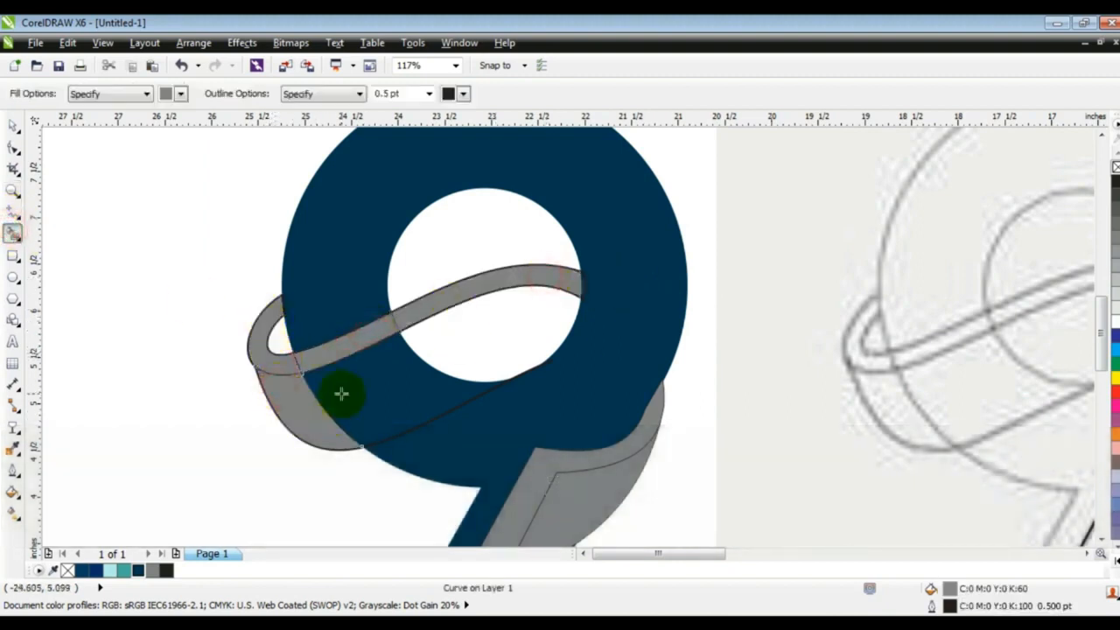
click(453, 357)
click(261, 359)
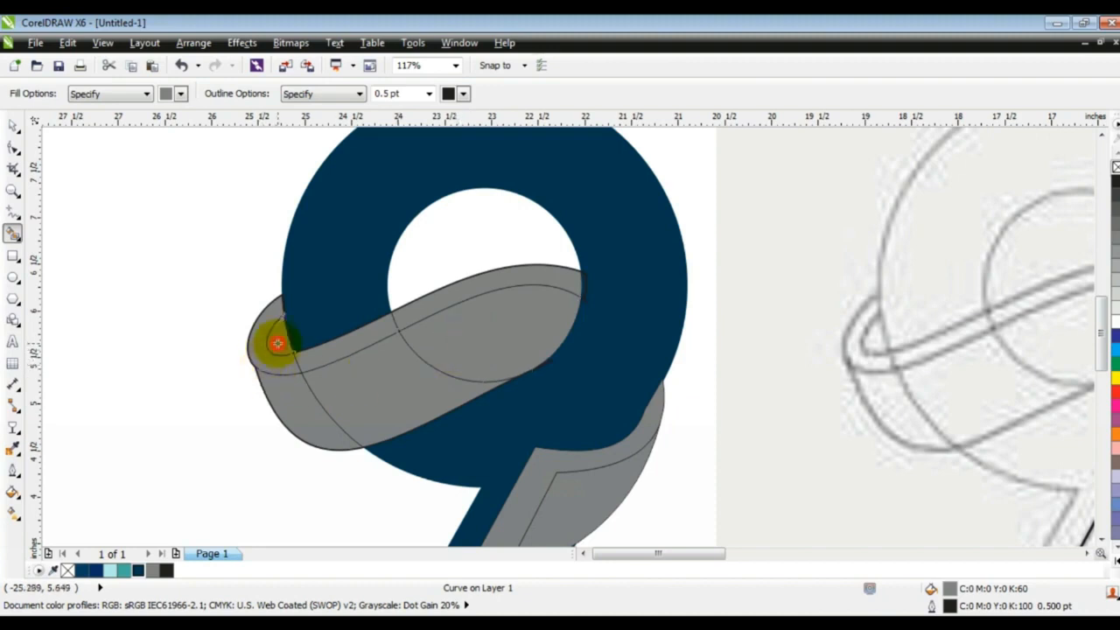
Weld the gray pieces of the upper ribbon's rim into one shape.
click(13, 125)
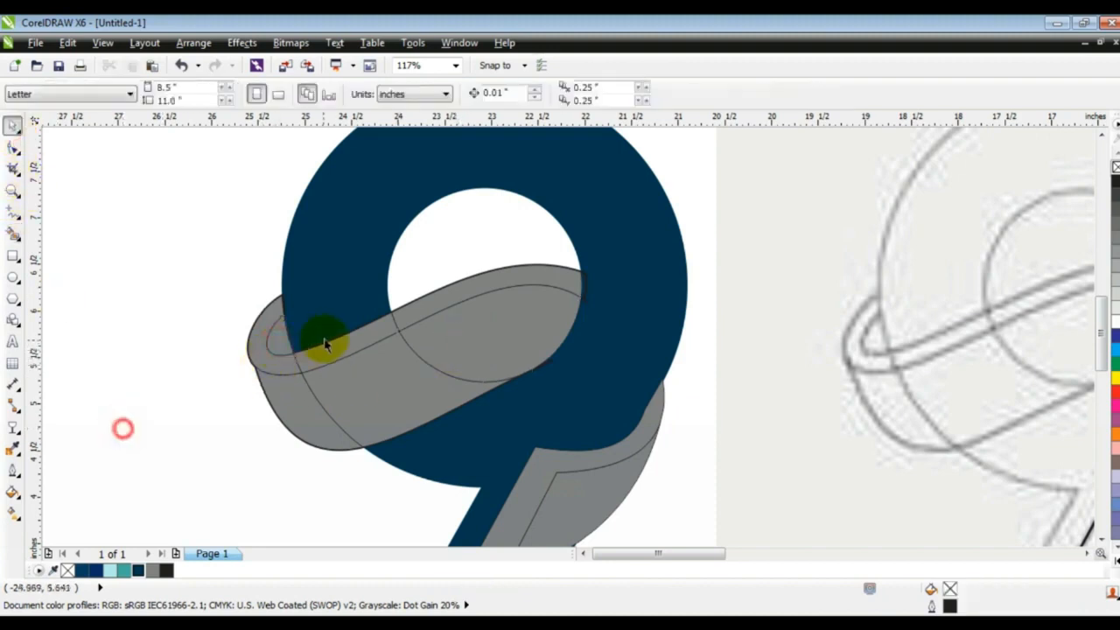
click(251, 325)
shift+click(472, 300)
click(513, 94)
Weld the gray pieces of the upper ribbon's front face into one shape and delete the leftover traced outline.
click(123, 430)
shift+click(461, 342)
shift+click(360, 379)
shift+click(300, 392)
click(508, 95)
click(187, 321)
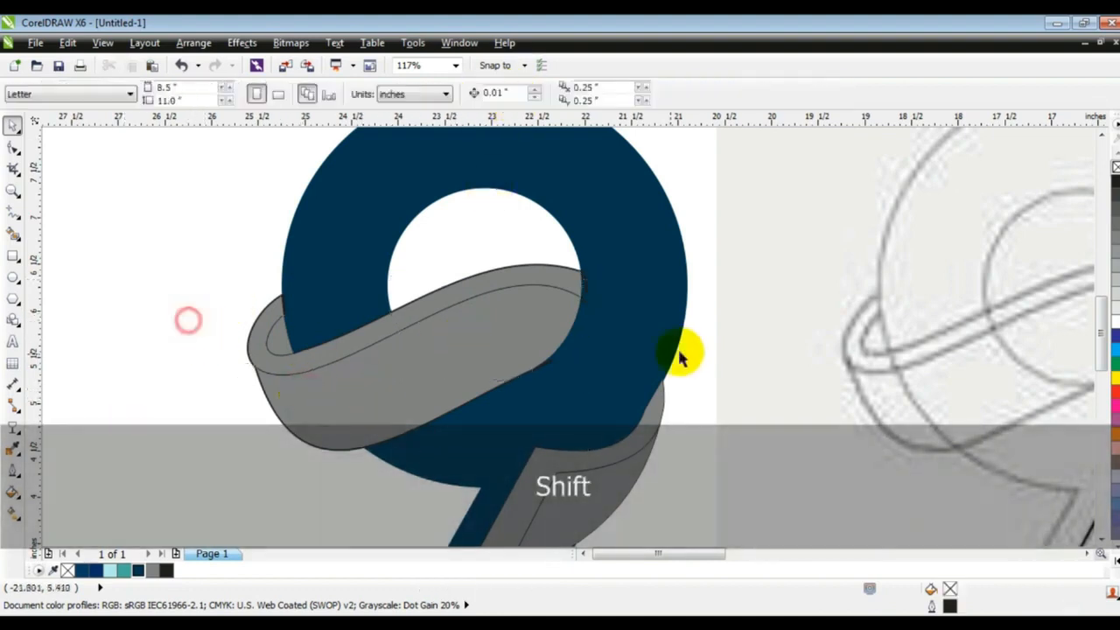
click(595, 364)
key(Delete)
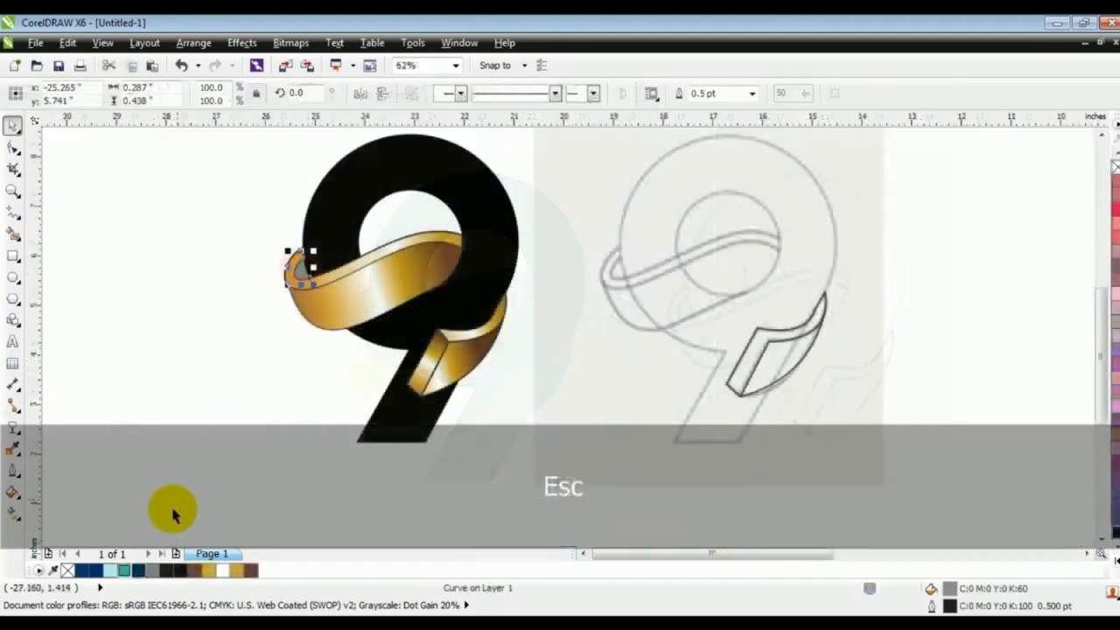
Remove the outlines from the gold ribbon shapes and group them with the black 9.
click(224, 435)
drag(516, 484, 237, 118)
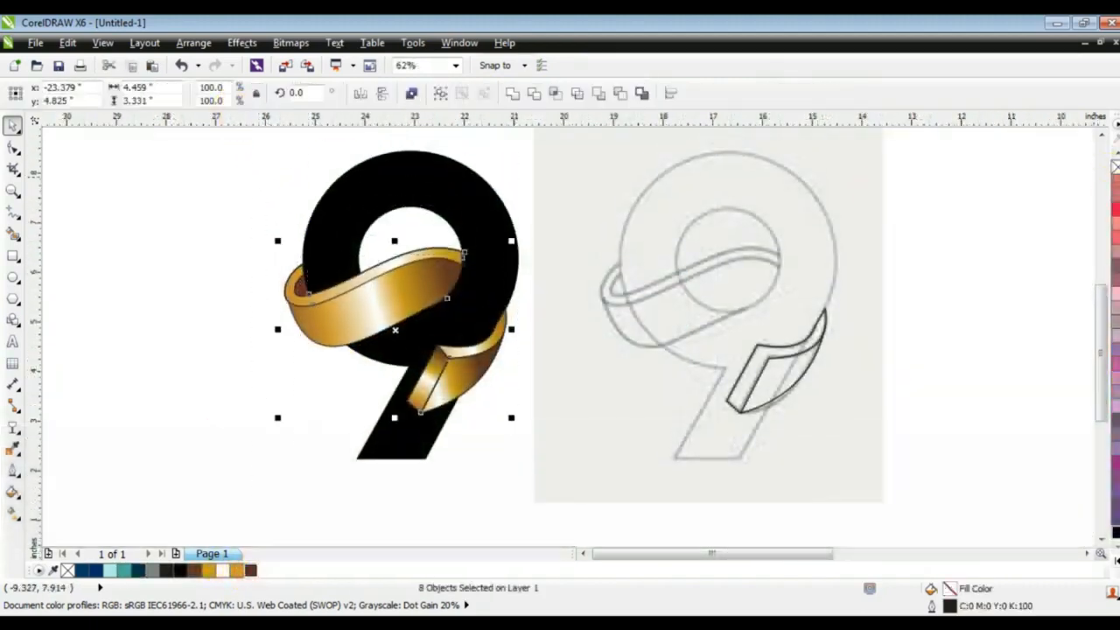
click(200, 257)
drag(200, 493, 527, 122)
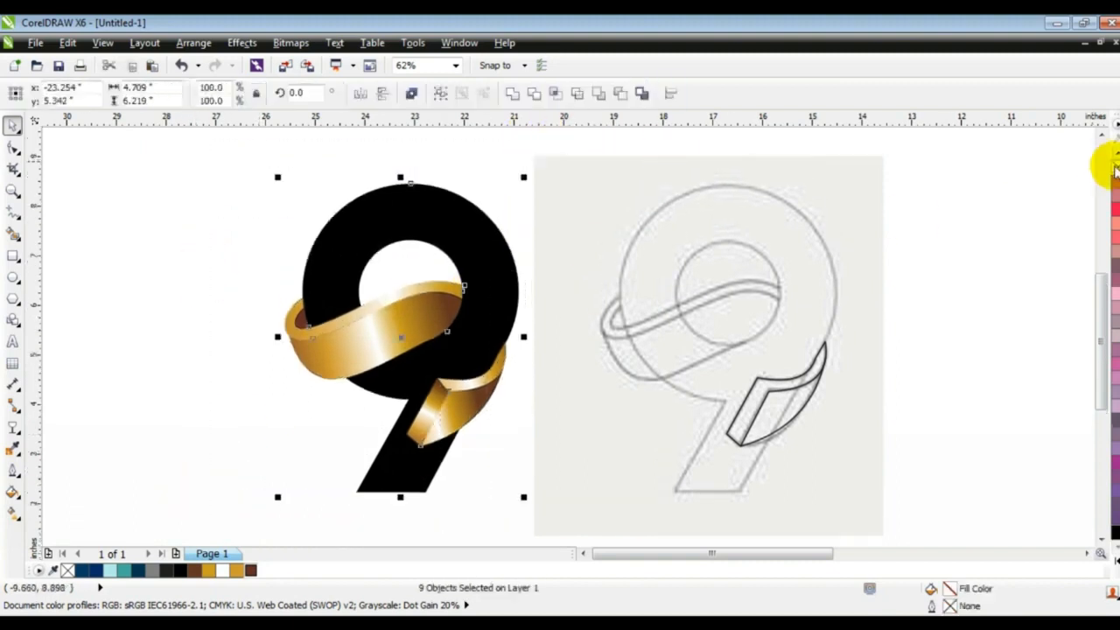
key(ctrl+g)
Move the sketch image to the left side of the grouped gold and black 9.
key(F3)
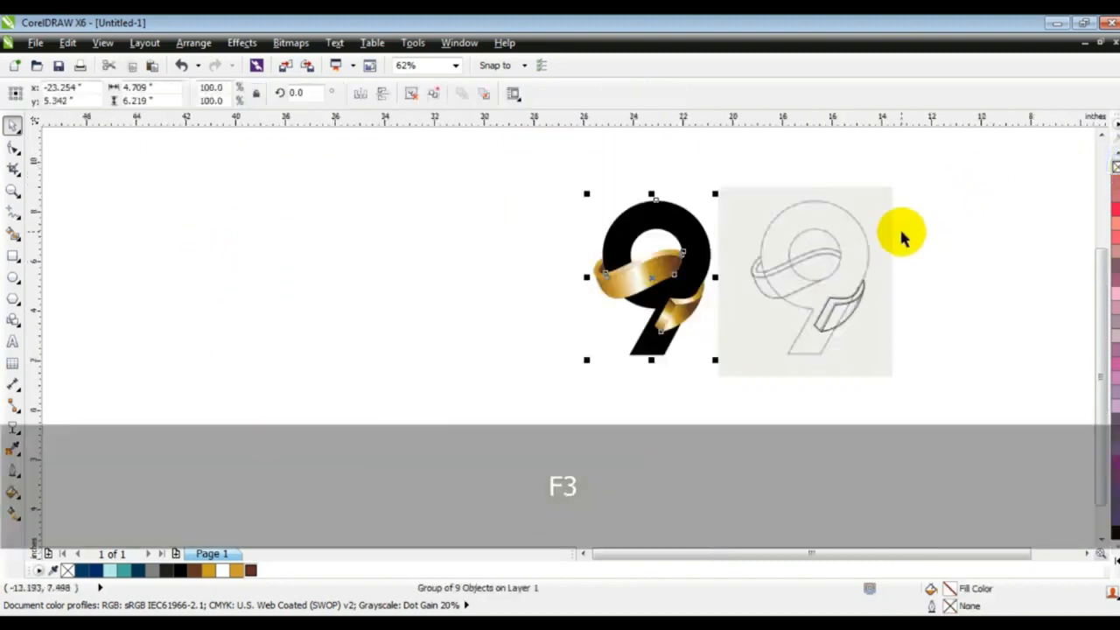
key(Escape)
click(725, 338)
drag(794, 306, 480, 307)
Delete the leftover traced outlines beside the logo and frame the sketch and the finished logo together.
drag(950, 230, 743, 370)
key(Delete)
drag(798, 411, 350, 149)
key(shift+F2)
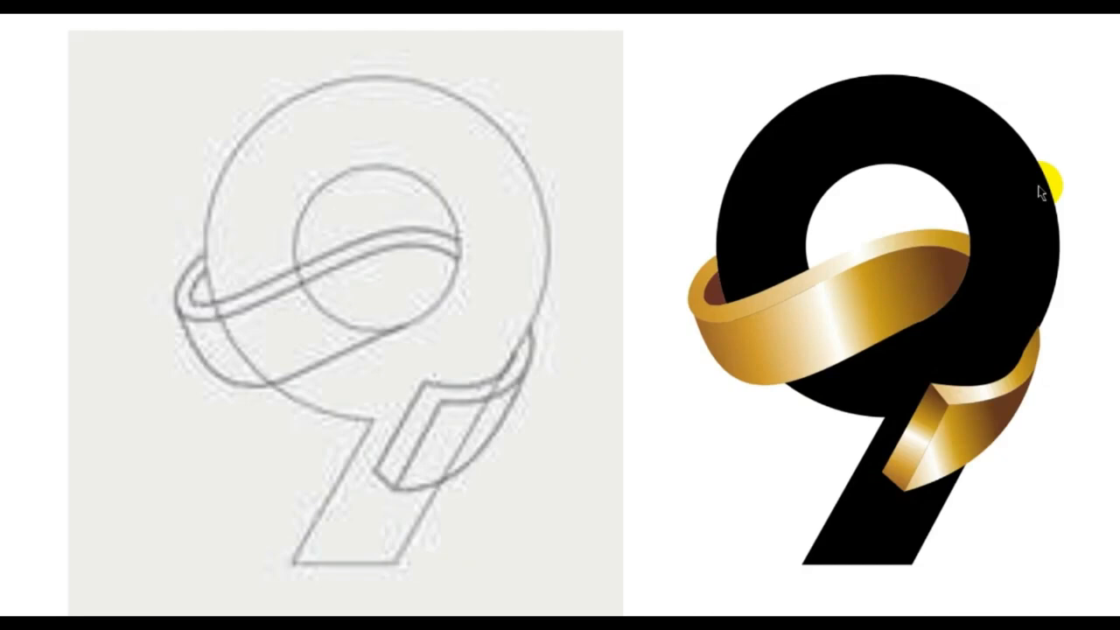